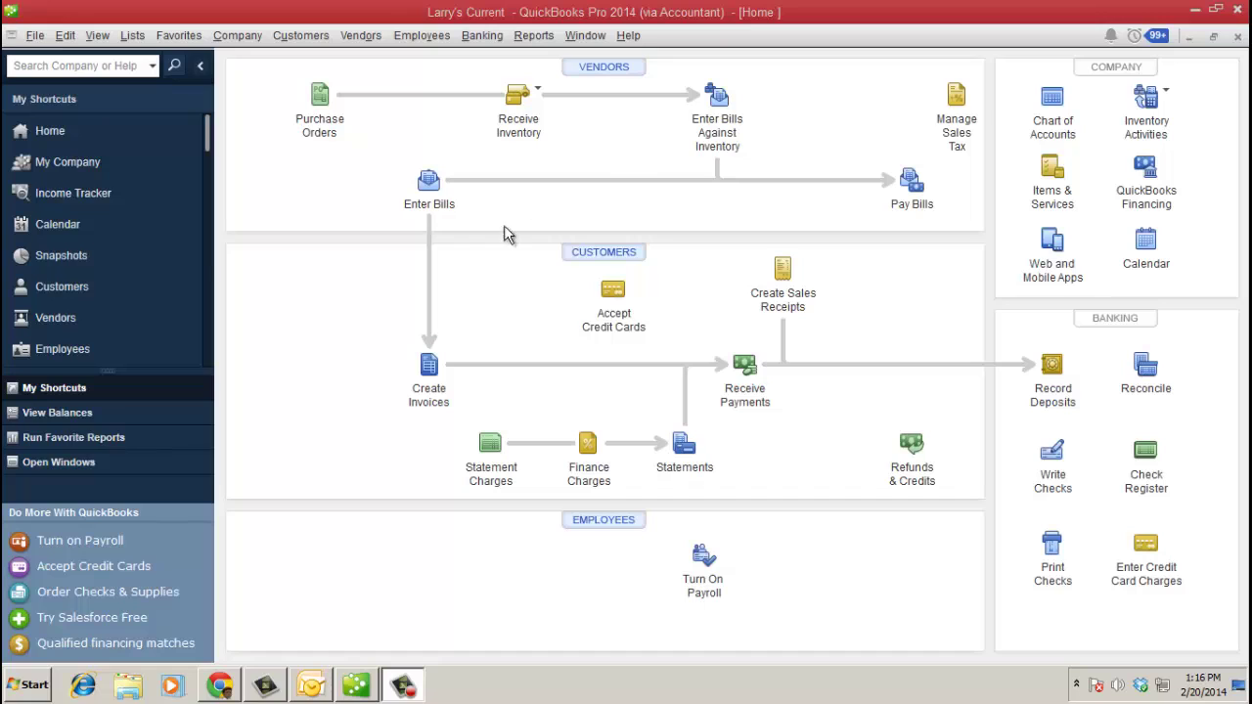
- Launch the Send Accountant's Copy wizard from File > Accountant's Copy > Send to Accountant
{"action": "left_click", "coordinate": [342, 188]}
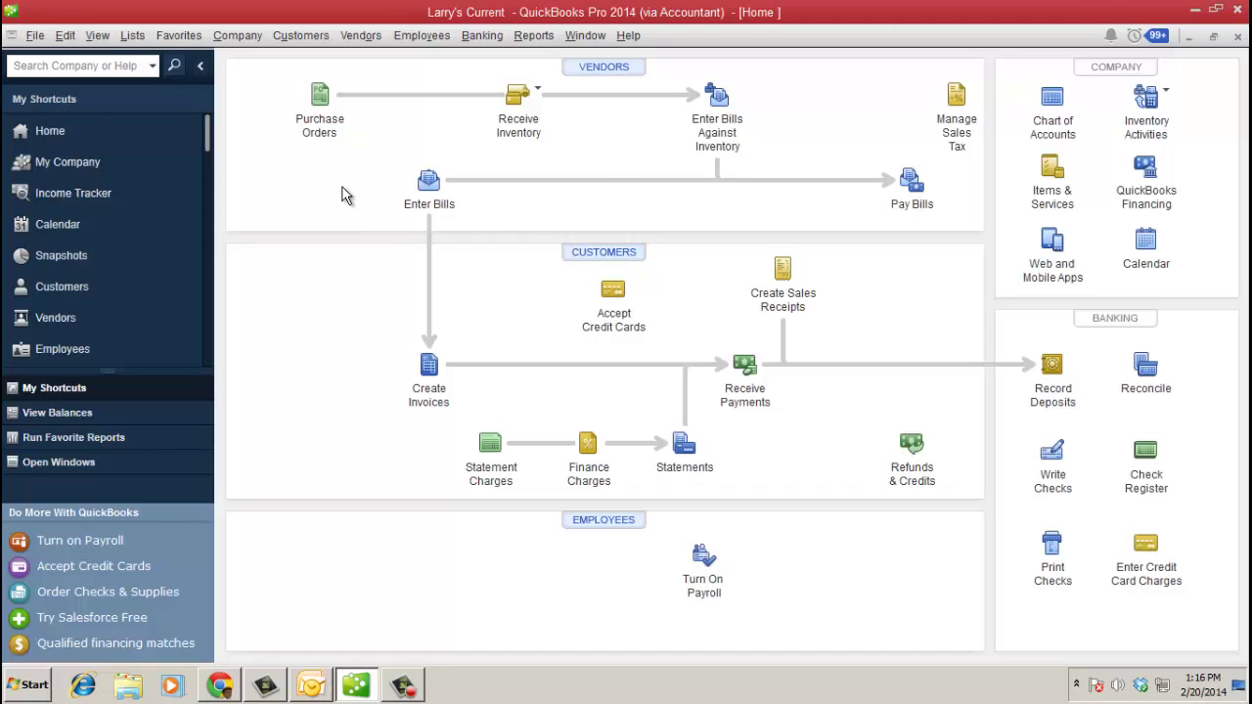
{"action": "left_click", "coordinate": [36, 37]}
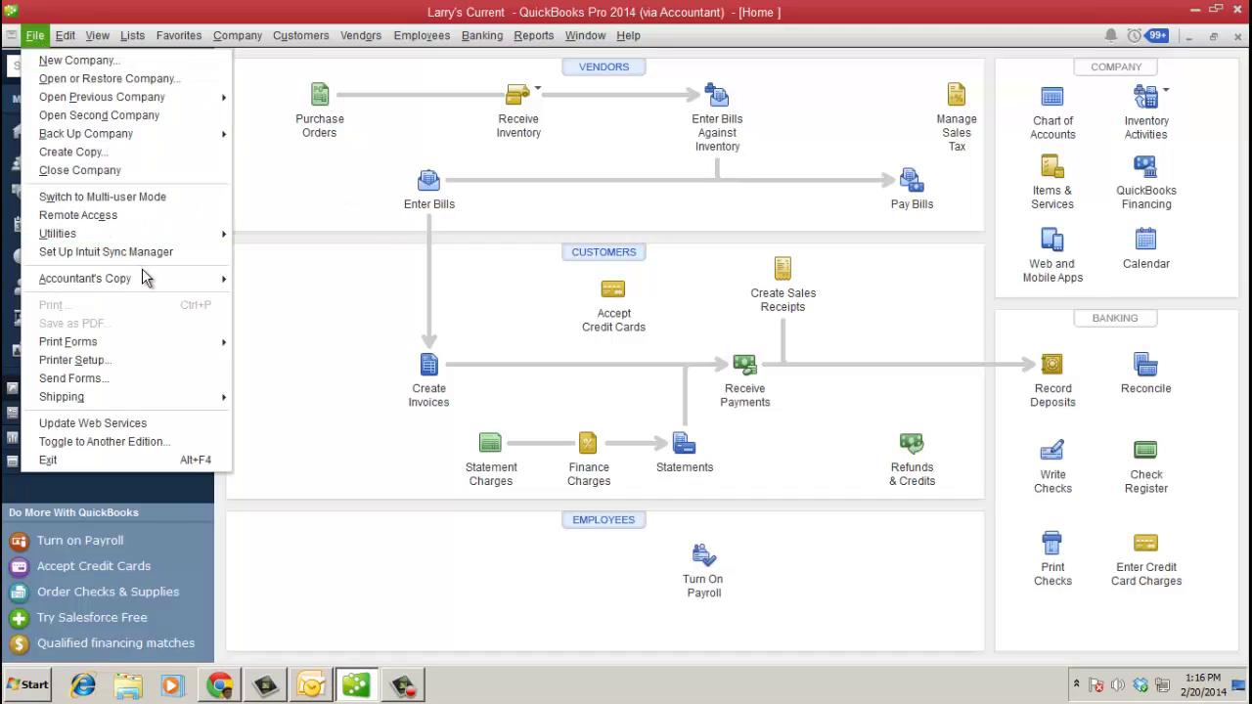
{"action": "mouse_move", "coordinate": [146, 277]}
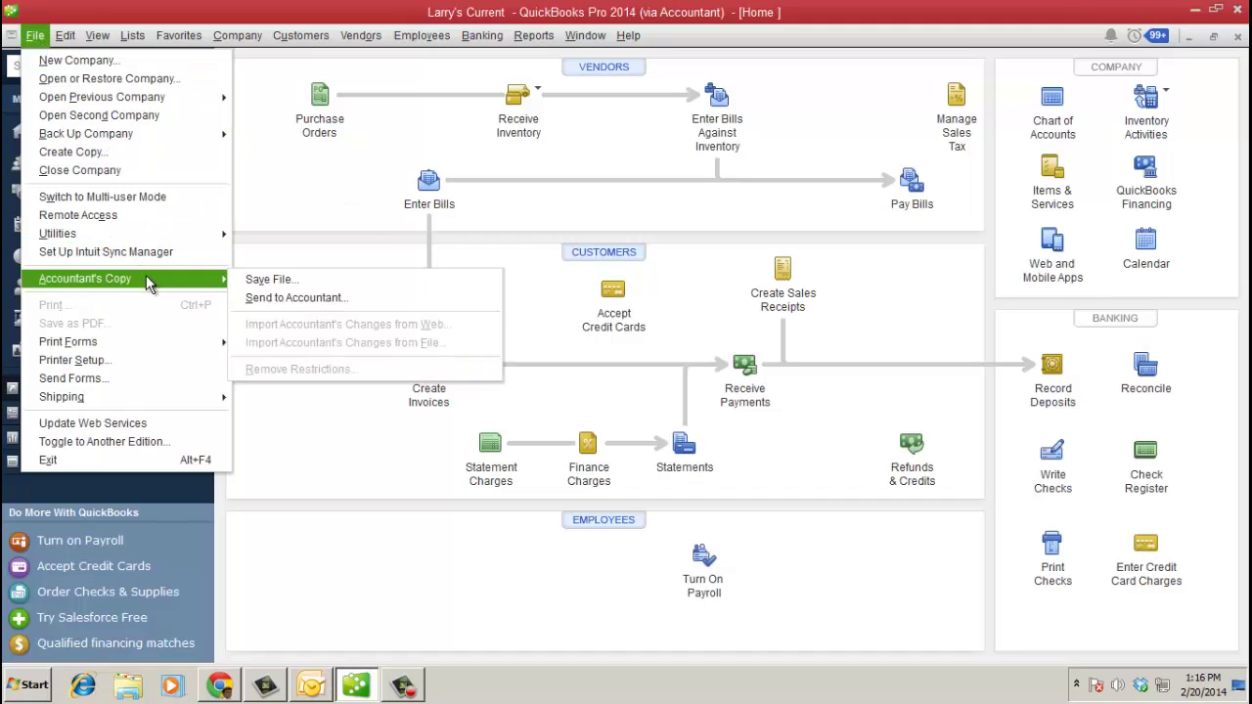
{"action": "left_click", "coordinate": [313, 305]}
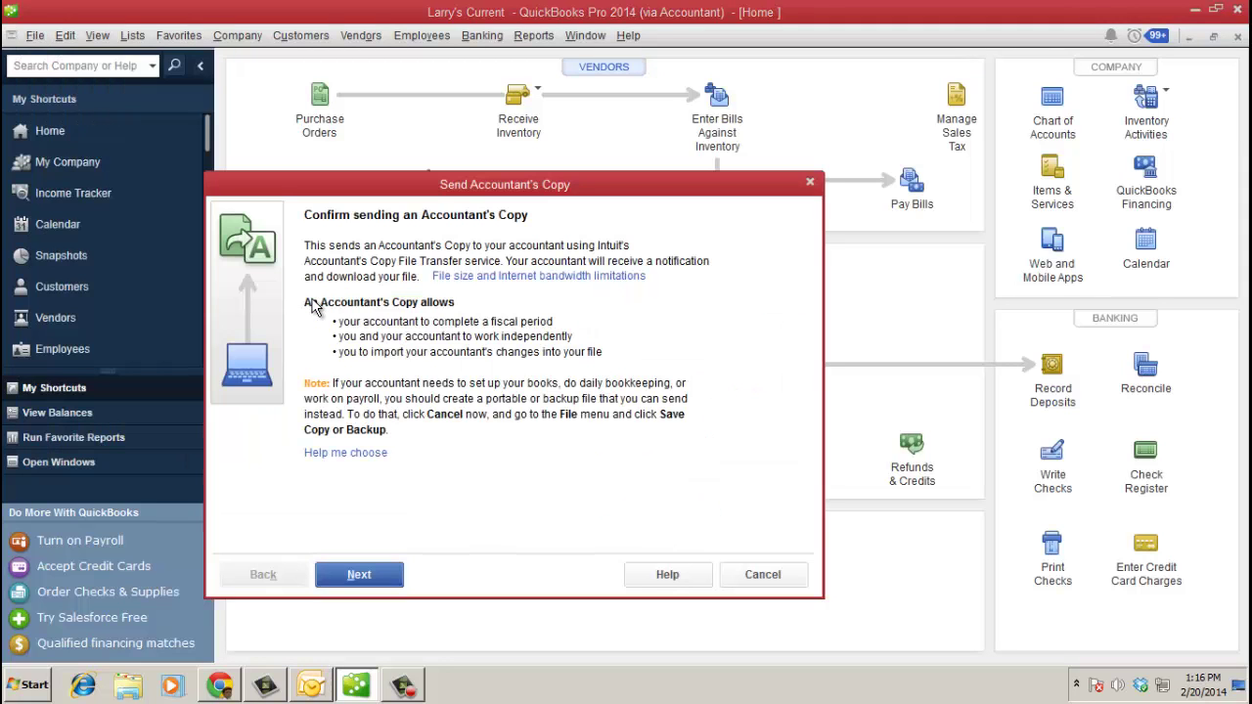
- Choose End of Last Month (01/31/2014) as the dividing date and continue
{"action": "left_click", "coordinate": [391, 578]}
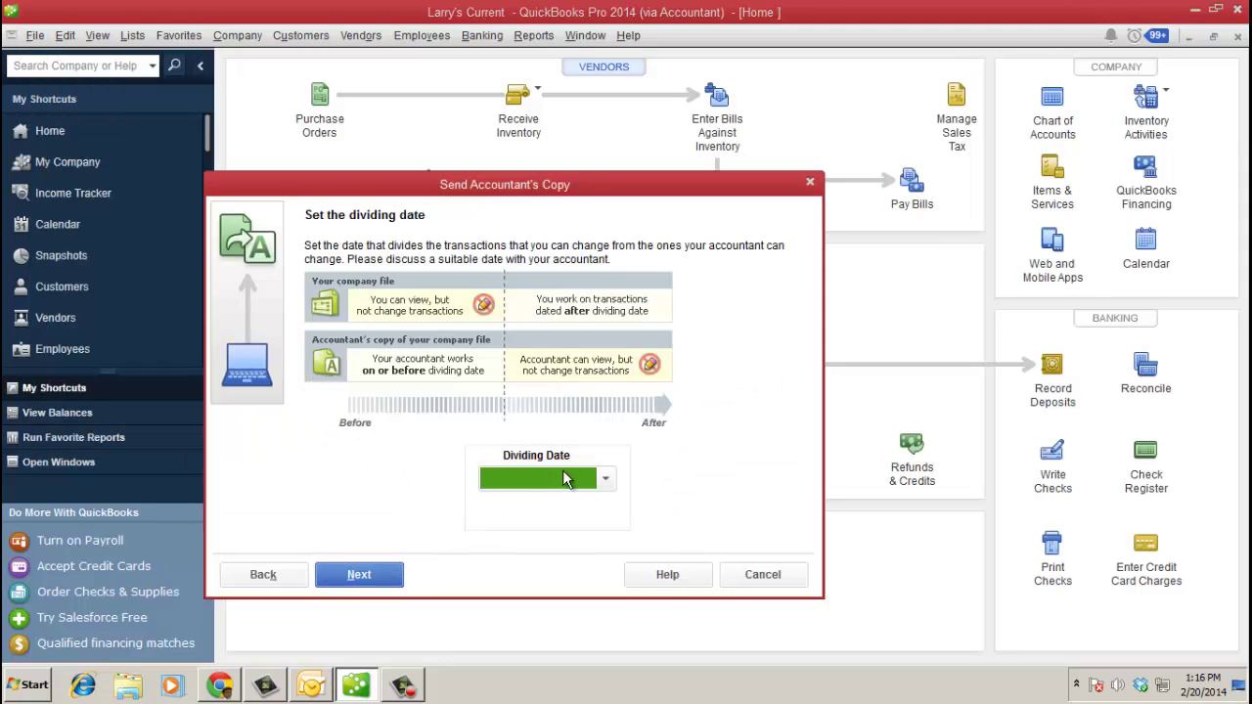
{"action": "left_click", "coordinate": [603, 480]}
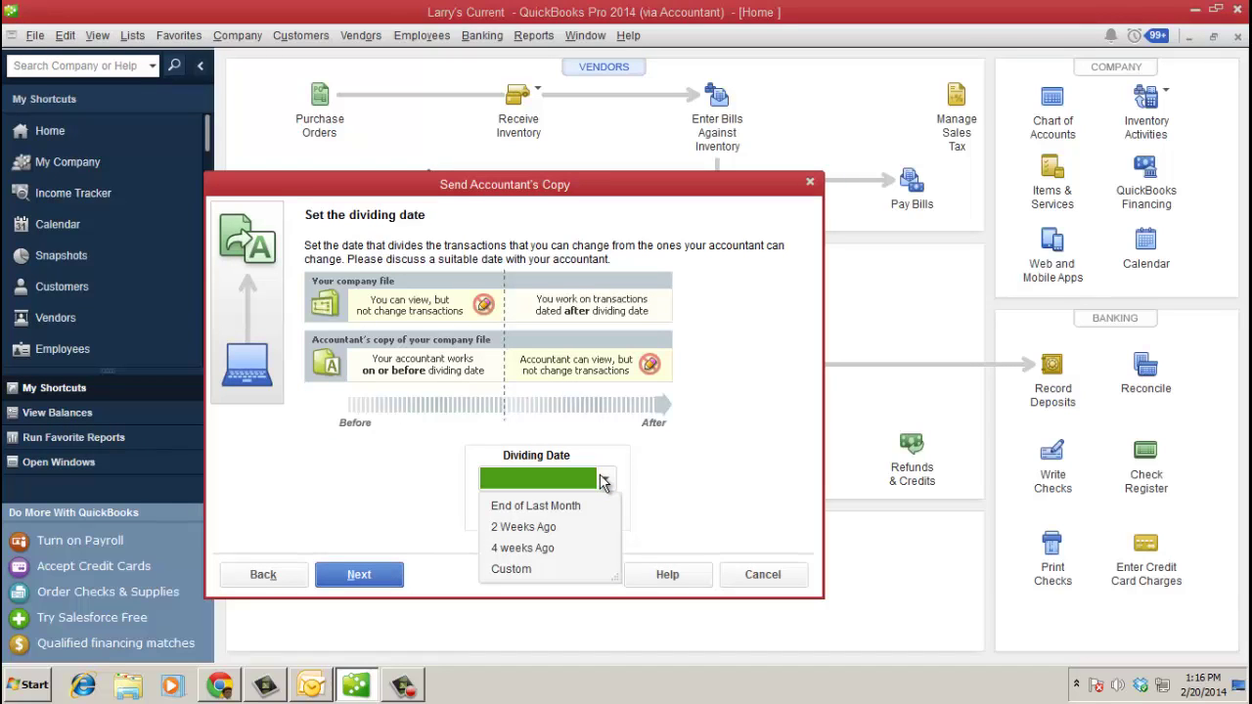
{"action": "left_click", "coordinate": [575, 506]}
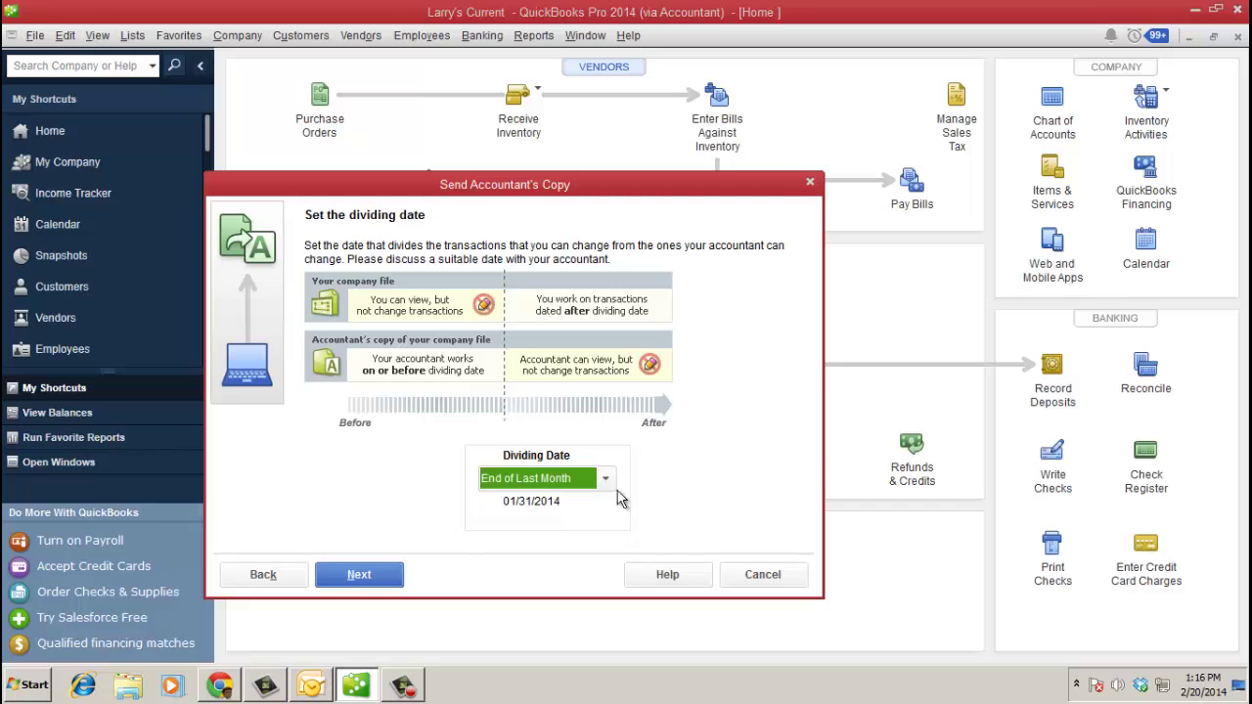
{"action": "left_click", "coordinate": [396, 577]}
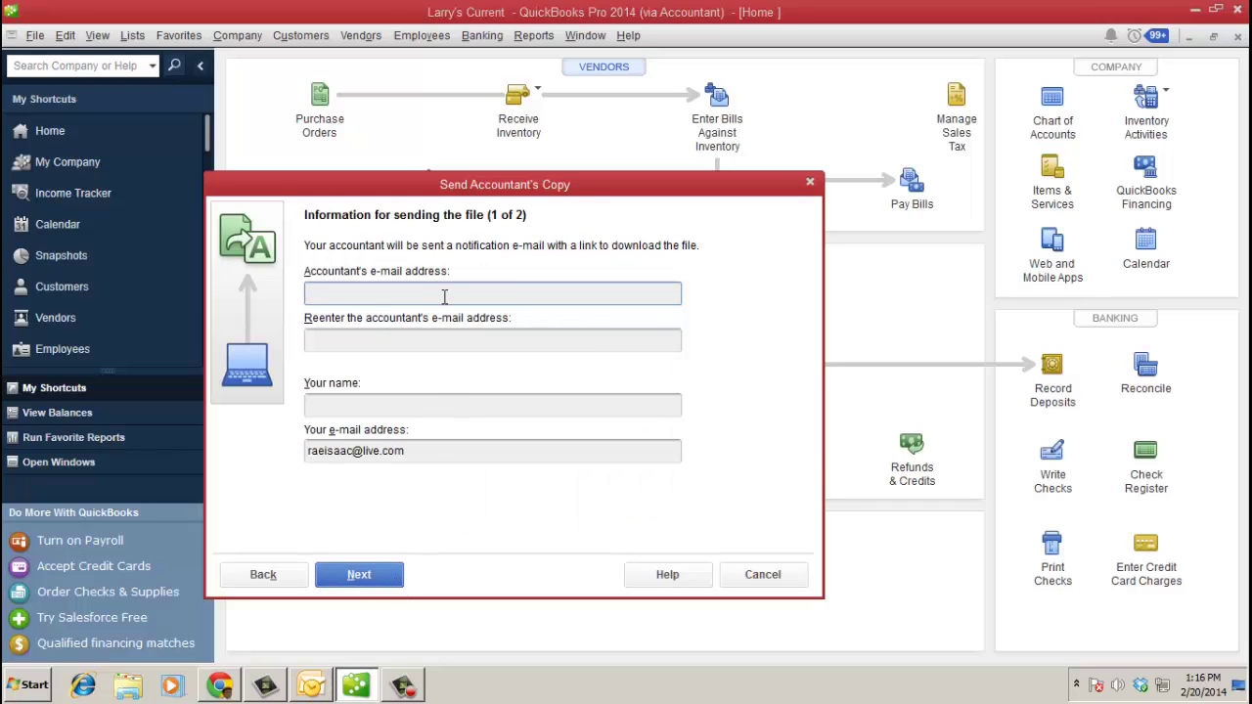
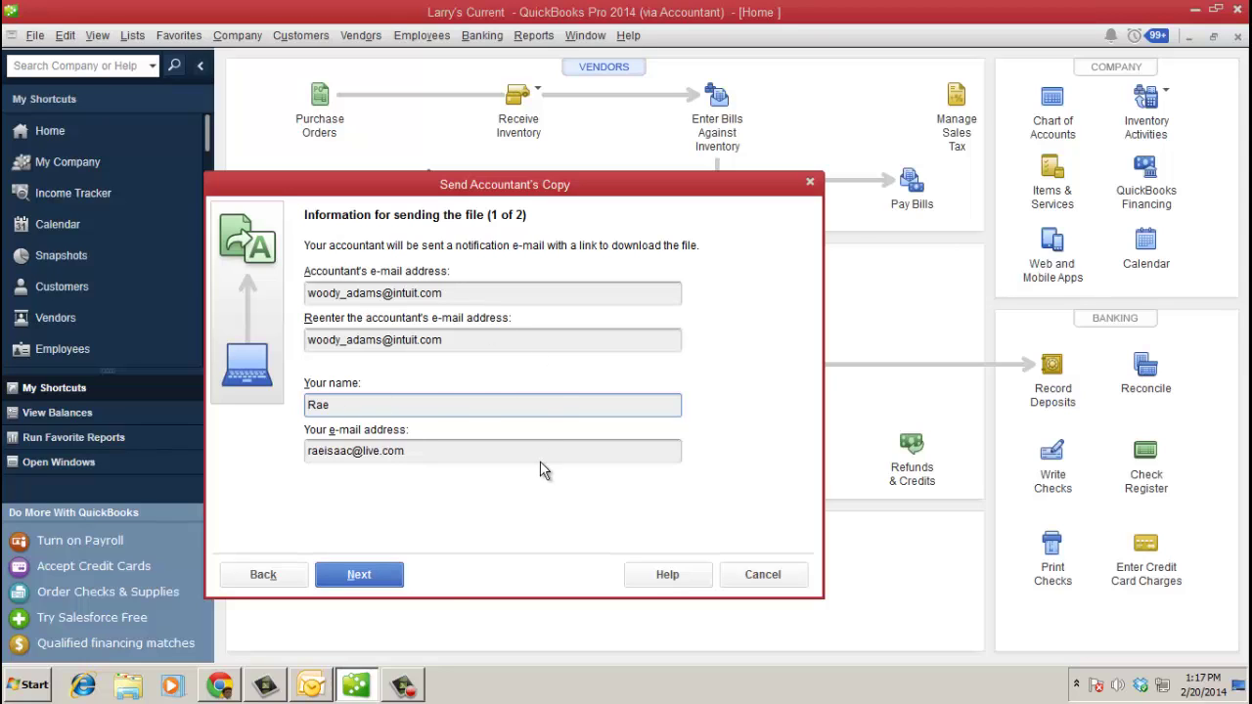
- Enter the accountant's e-mail and a confirmed file transfer password, then send the copy
{"action": "left_click", "coordinate": [396, 577]}
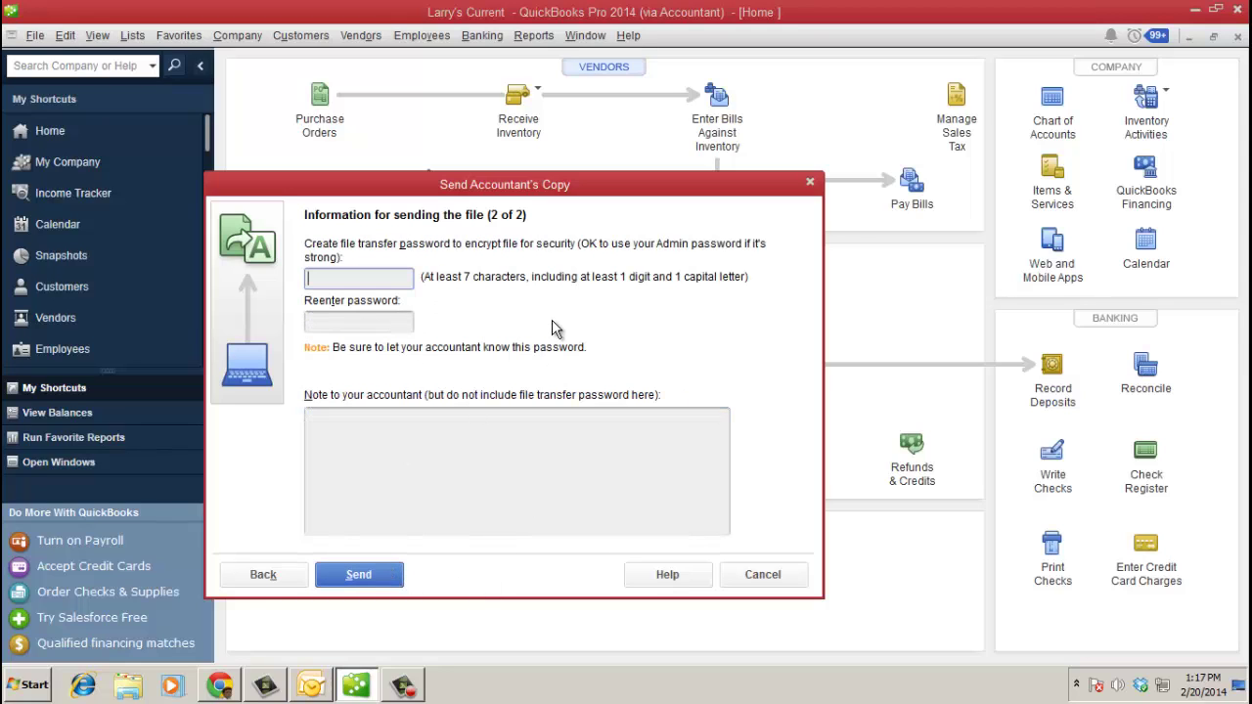
{"action": "type", "text": "•••••••"}
{"action": "key", "text": "Tab"}
{"action": "type", "text": "•••••••"}
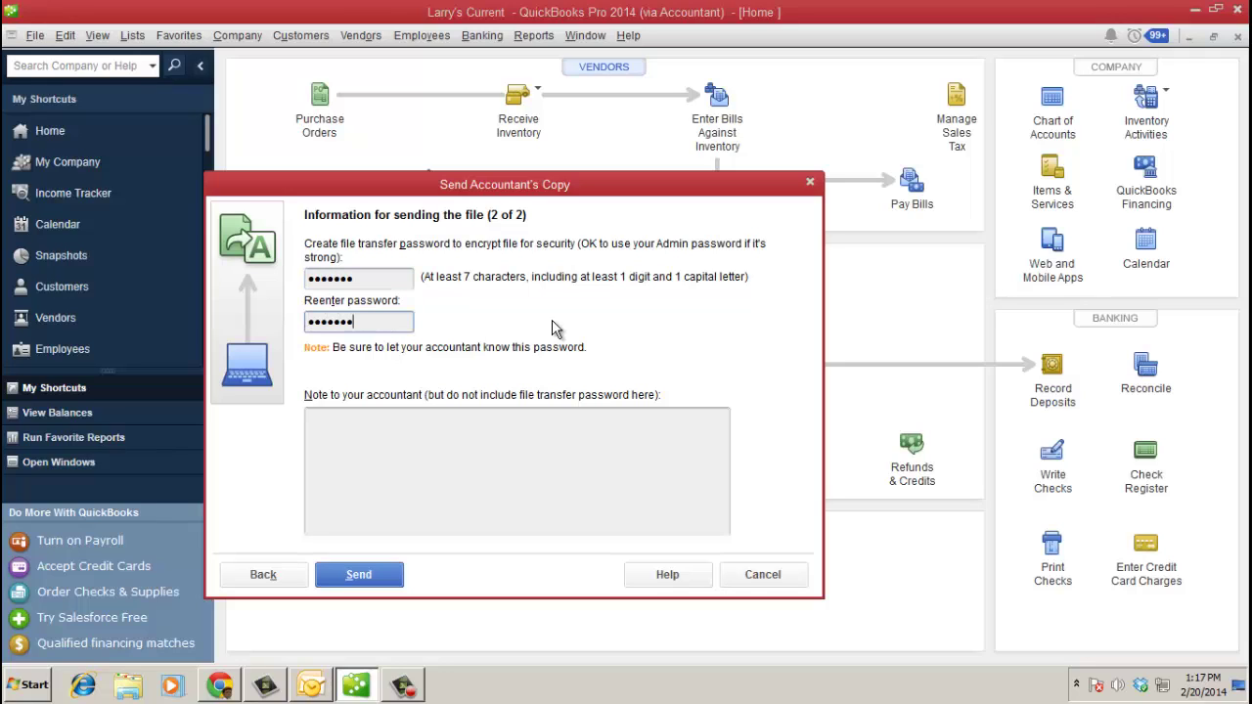
{"action": "left_click", "coordinate": [536, 432]}
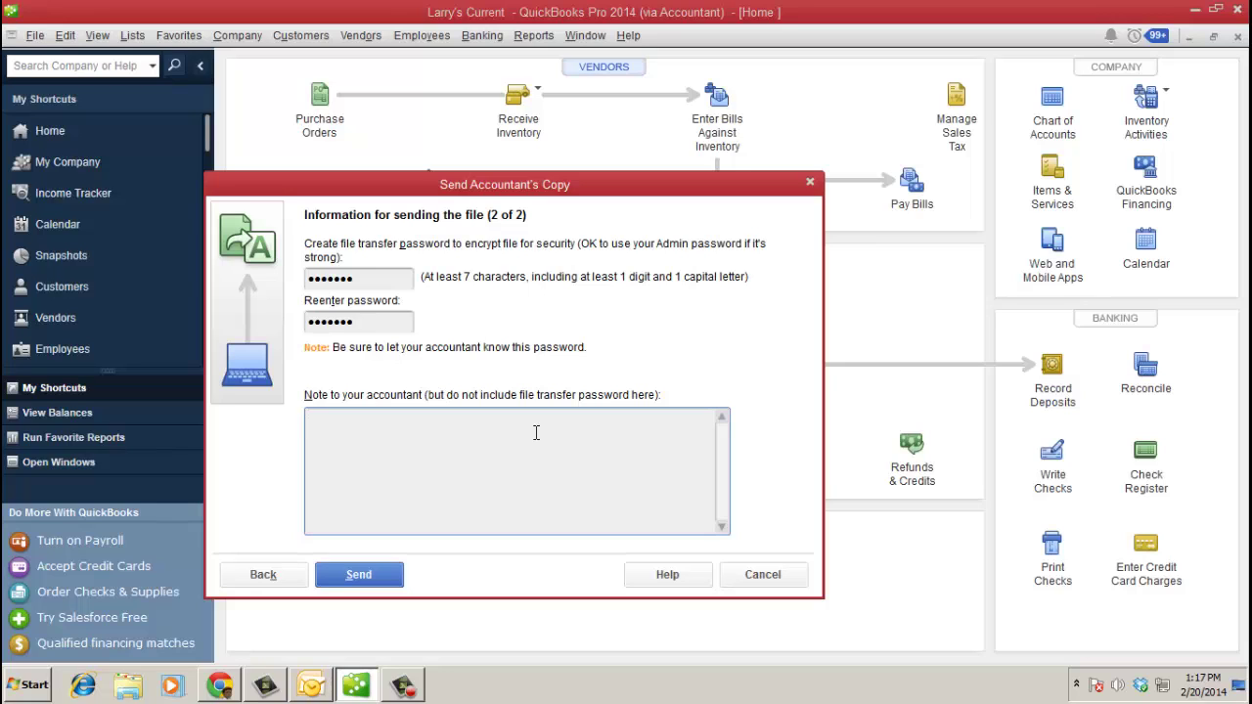
{"action": "left_click", "coordinate": [392, 582]}
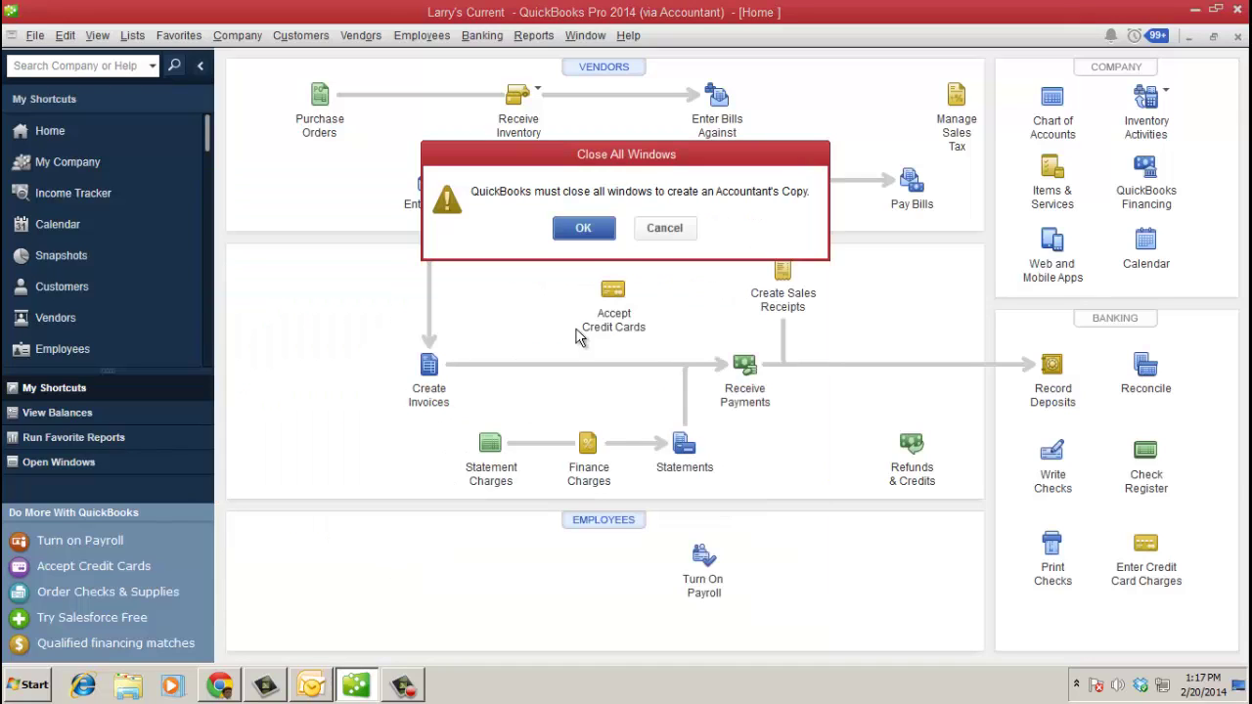
- Let QuickBooks close all windows so the Accountant's Copy uploads
{"action": "left_click", "coordinate": [586, 226]}
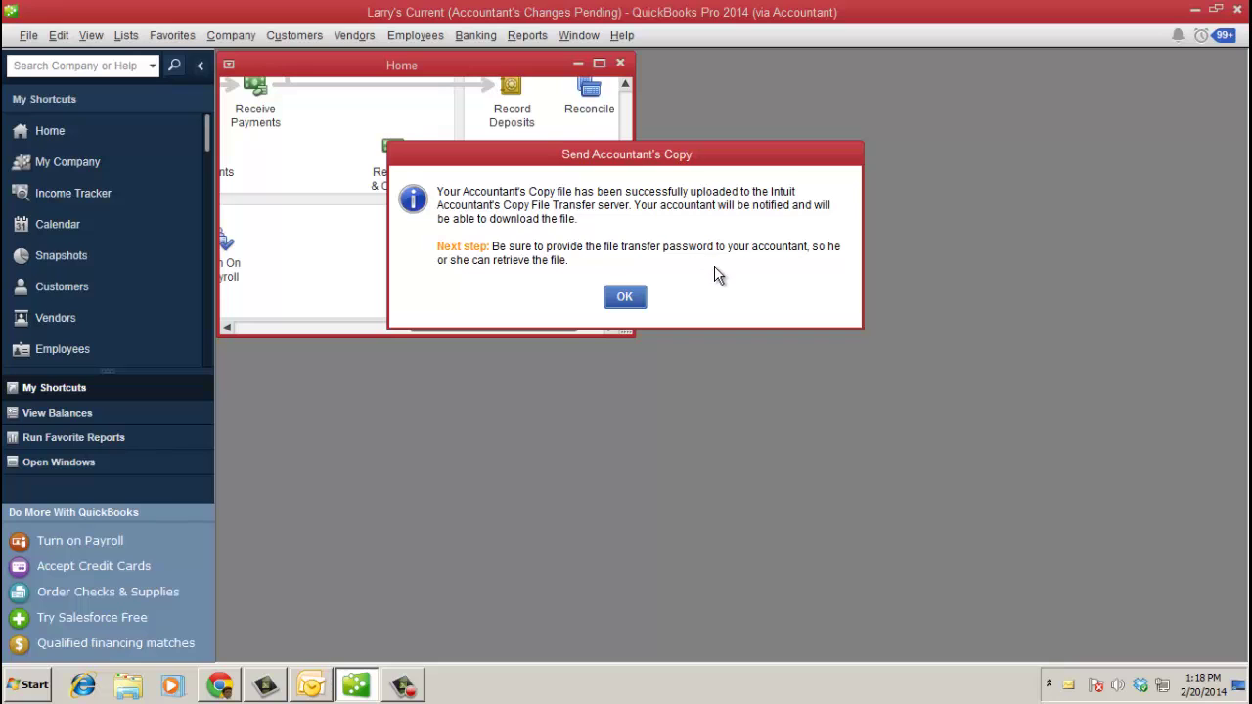
- Dismiss the upload confirmation and follow the download link in Outlook's Intuit e-mail
{"action": "left_click", "coordinate": [626, 299]}
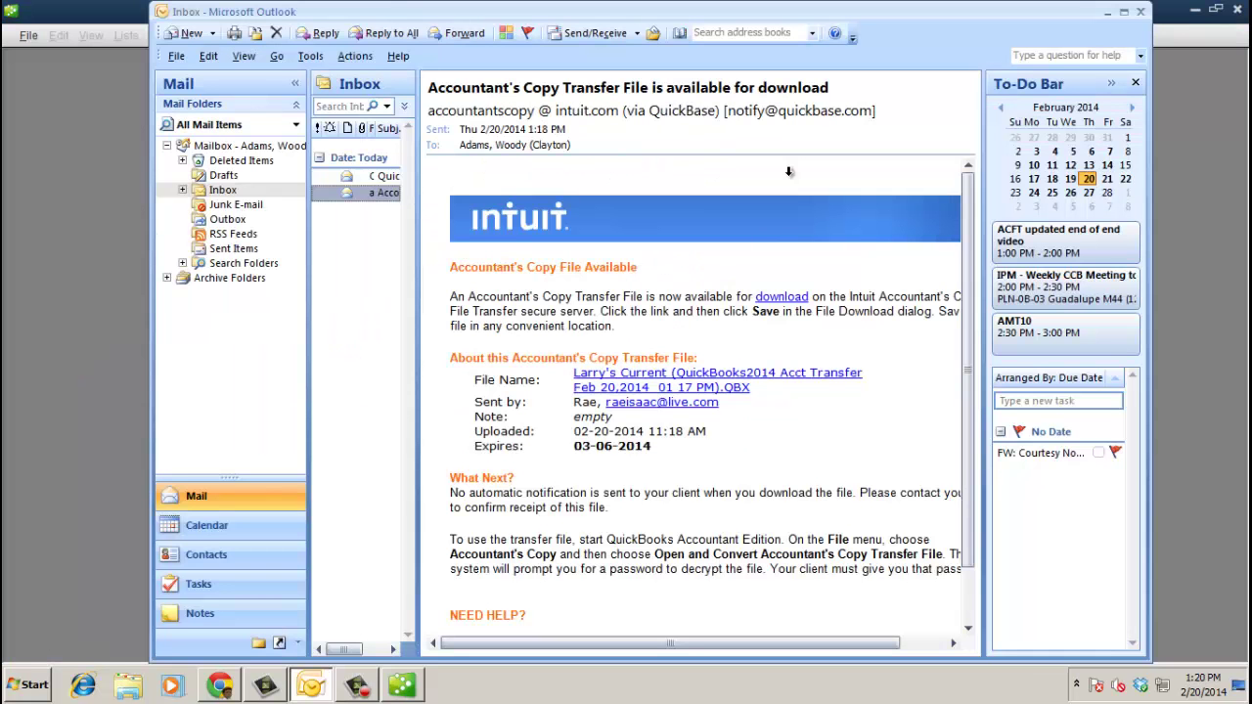
{"action": "left_click_drag", "start_coordinate": [917, 25], "coordinate": [862, 26]}
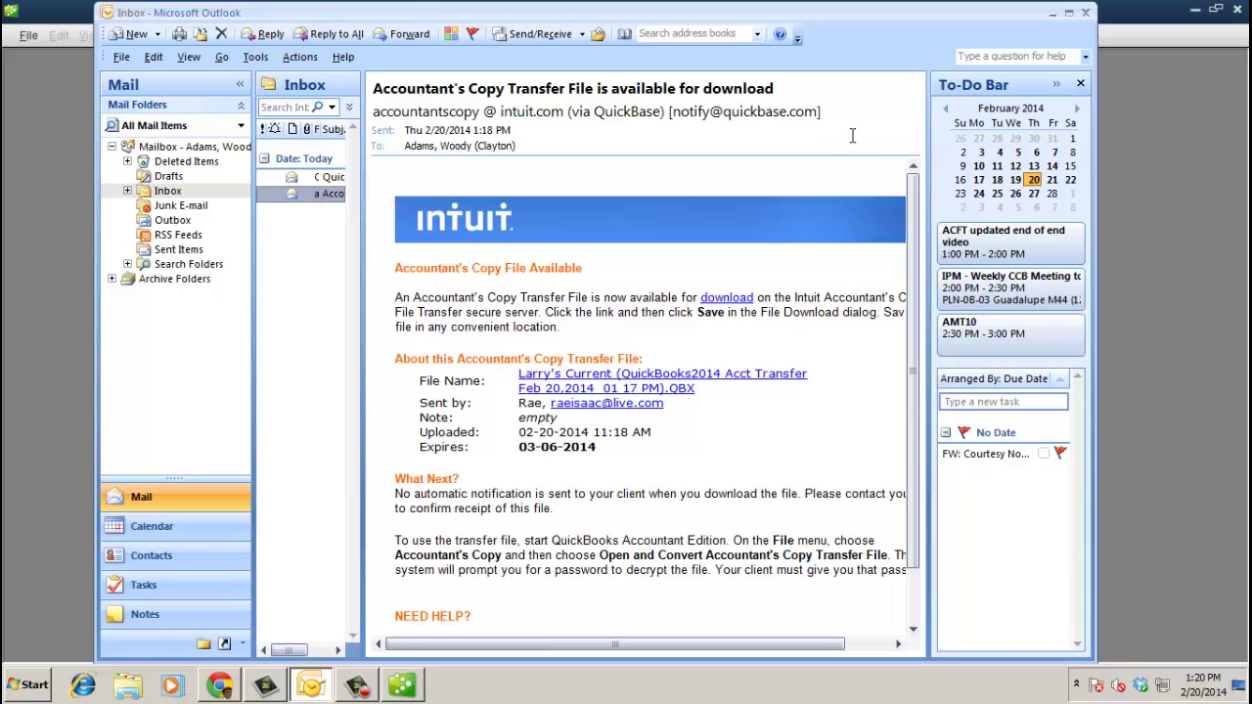
{"action": "left_click", "coordinate": [729, 299]}
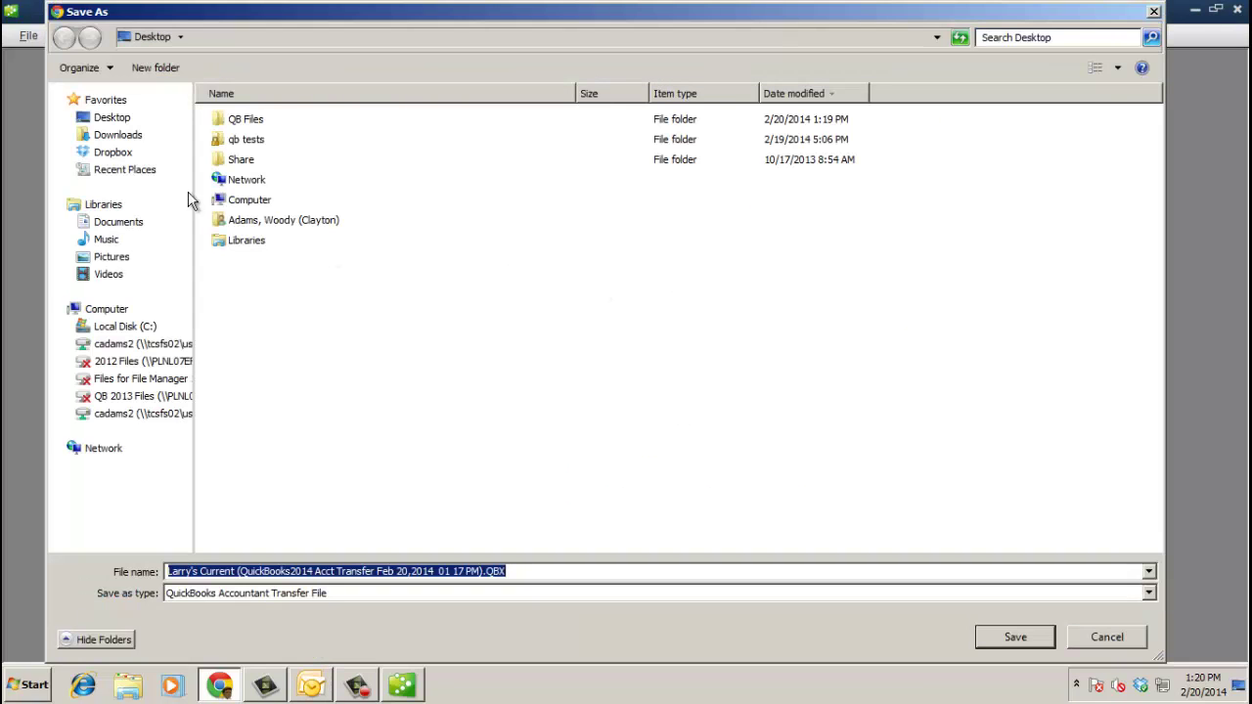
- Save the .QBX transfer file into the Desktop's qb tests folder and minimize Chrome
{"action": "left_click", "coordinate": [118, 120]}
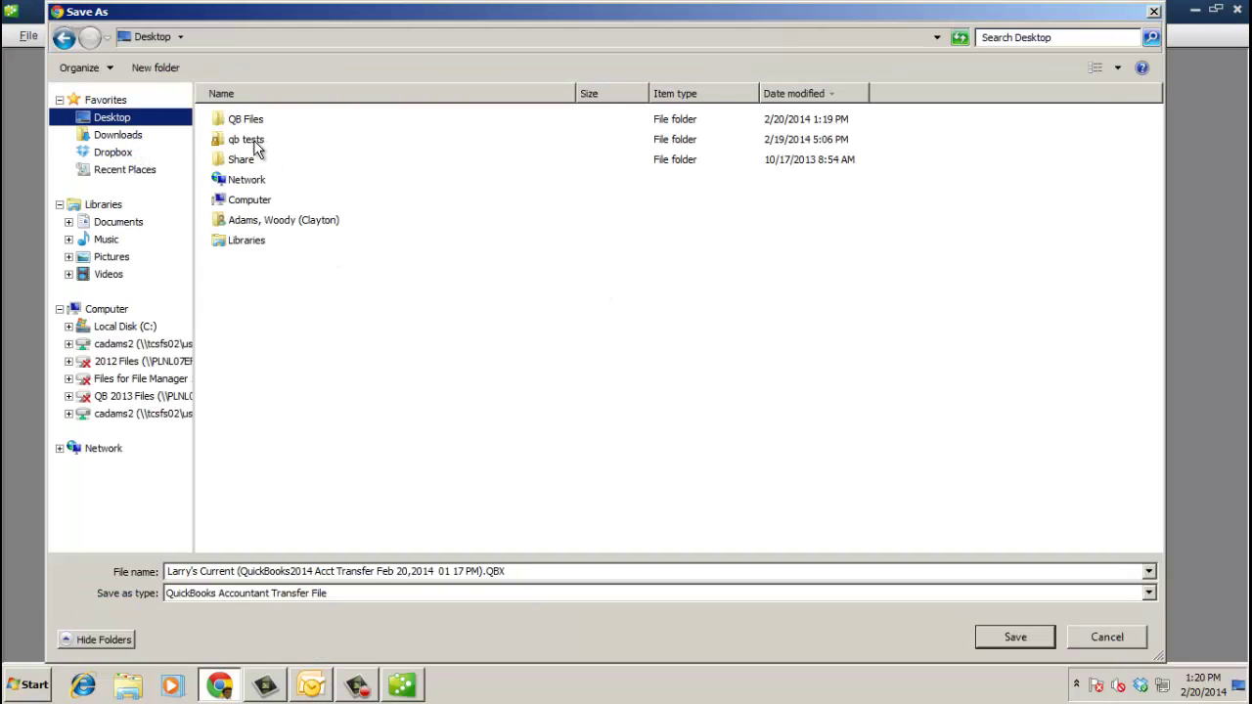
{"action": "double_click", "coordinate": [247, 140]}
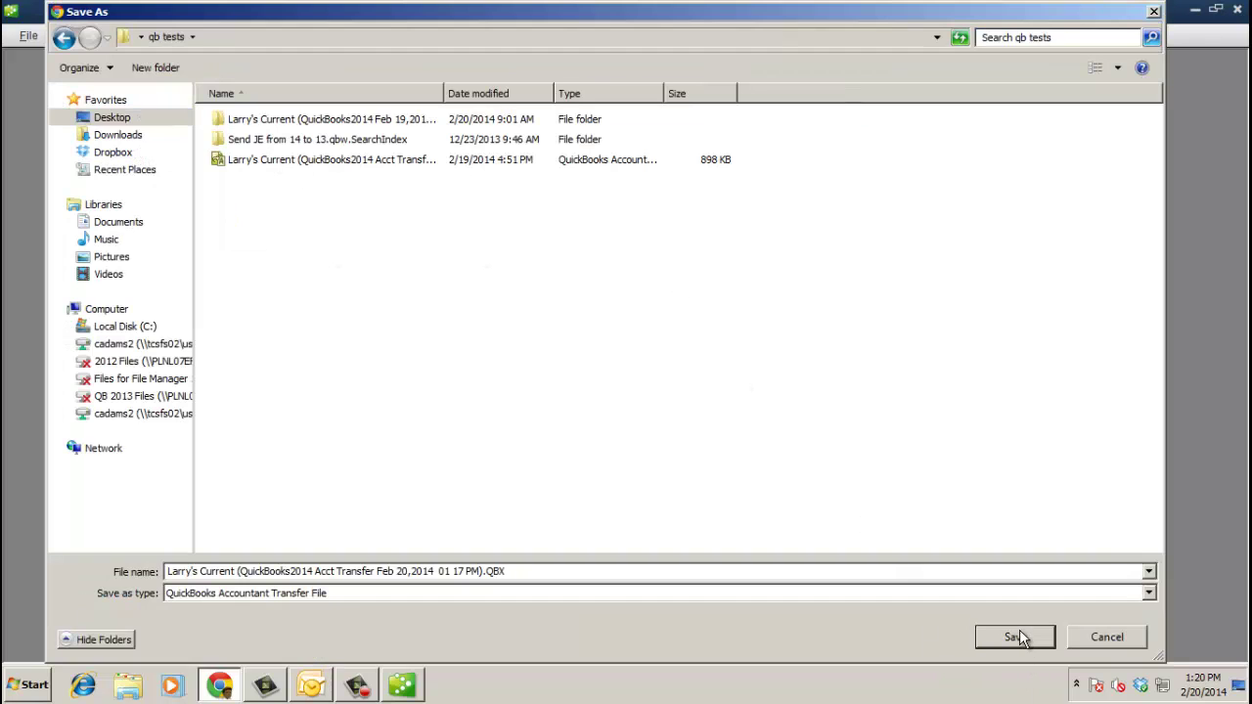
{"action": "left_click_drag", "start_coordinate": [442, 93], "coordinate": [588, 93]}
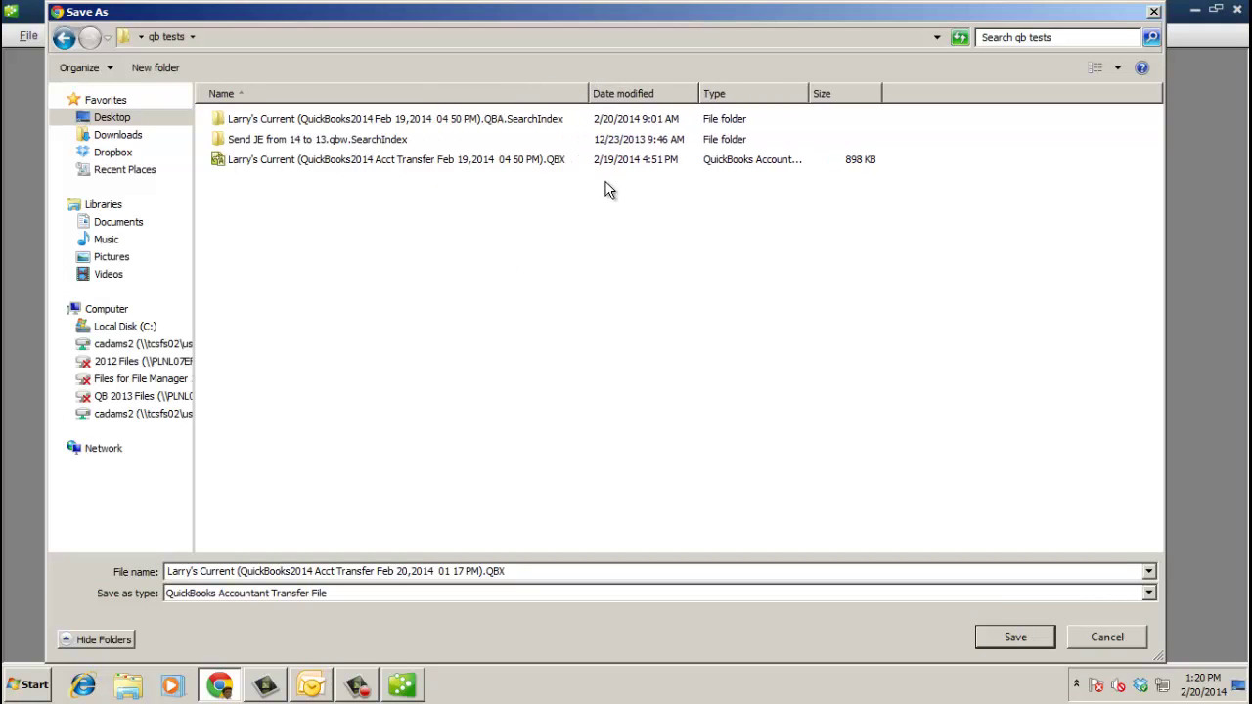
{"action": "left_click", "coordinate": [1027, 637]}
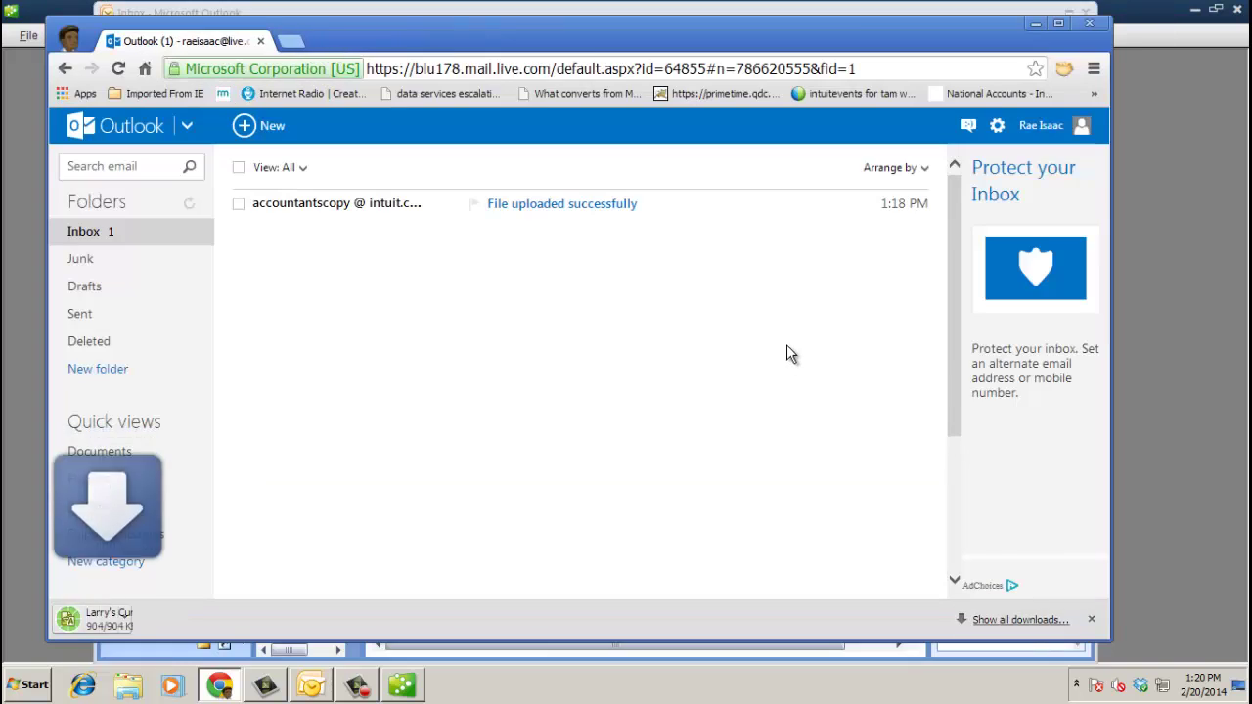
{"action": "left_click", "coordinate": [1036, 23]}
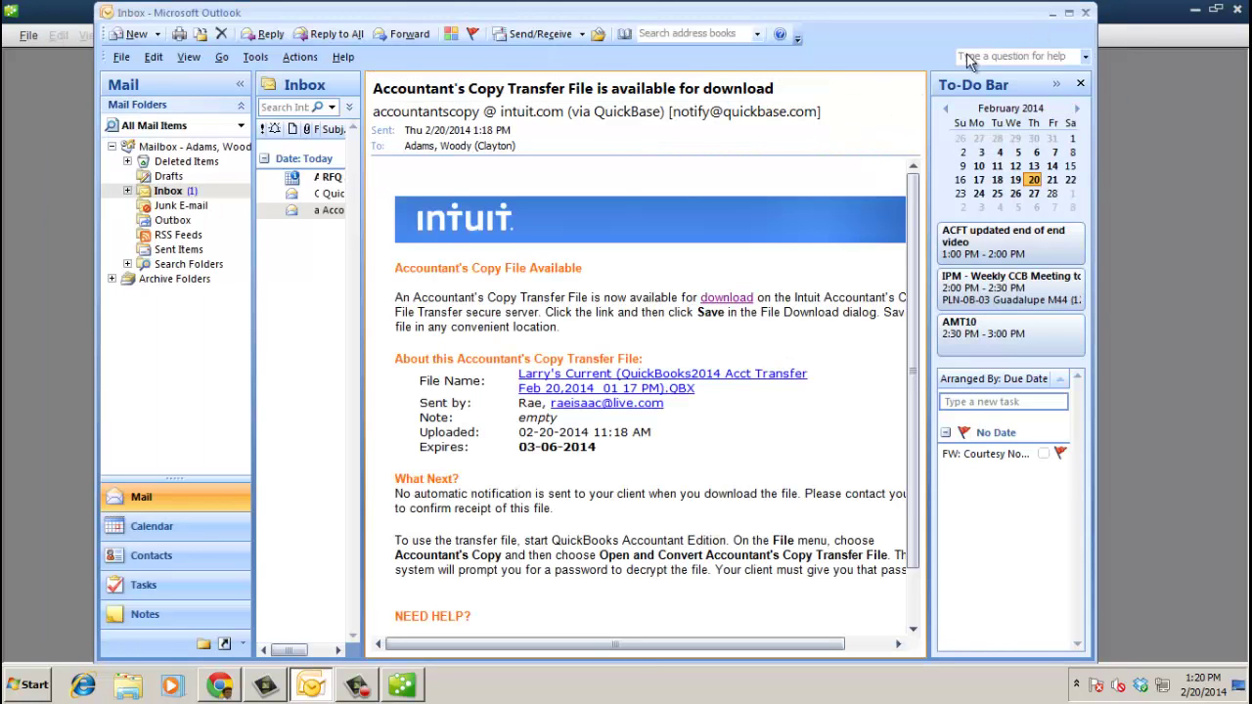
- Return to QuickBooks Accountant and reach File > Accountant's Copy, cancelling a stray Open or Restore
{"action": "left_click", "coordinate": [1052, 14]}
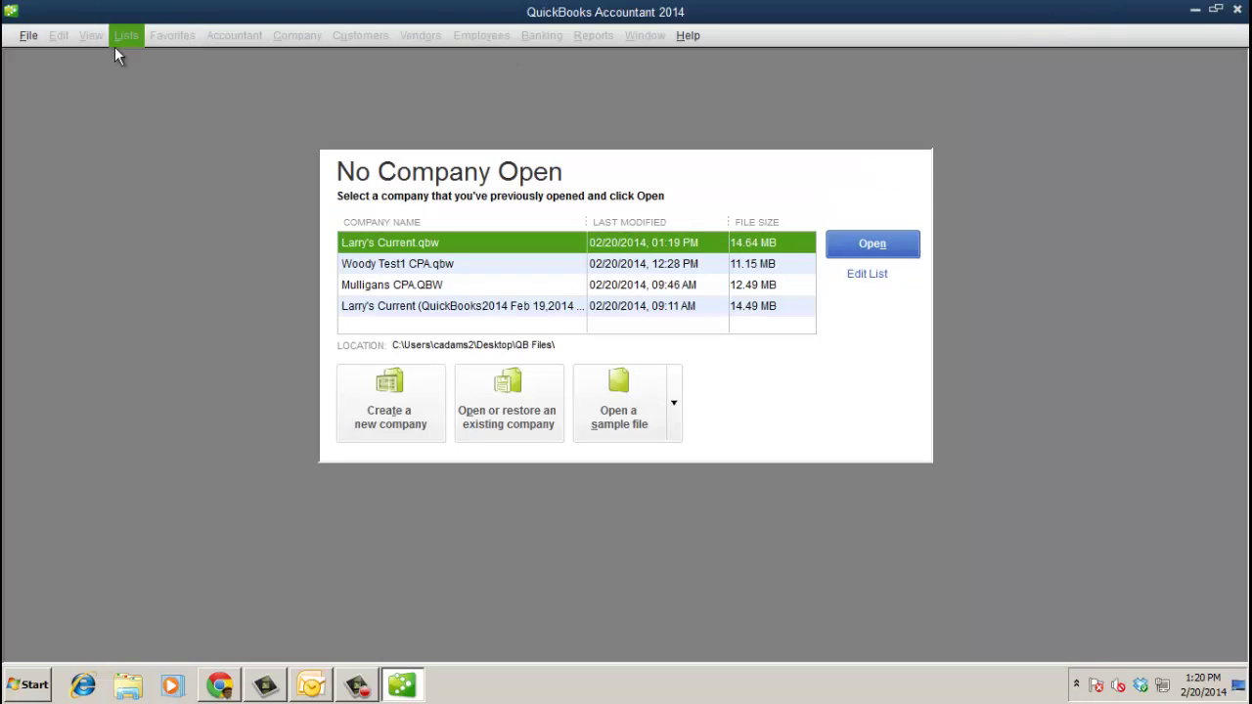
{"action": "left_click", "coordinate": [24, 44]}
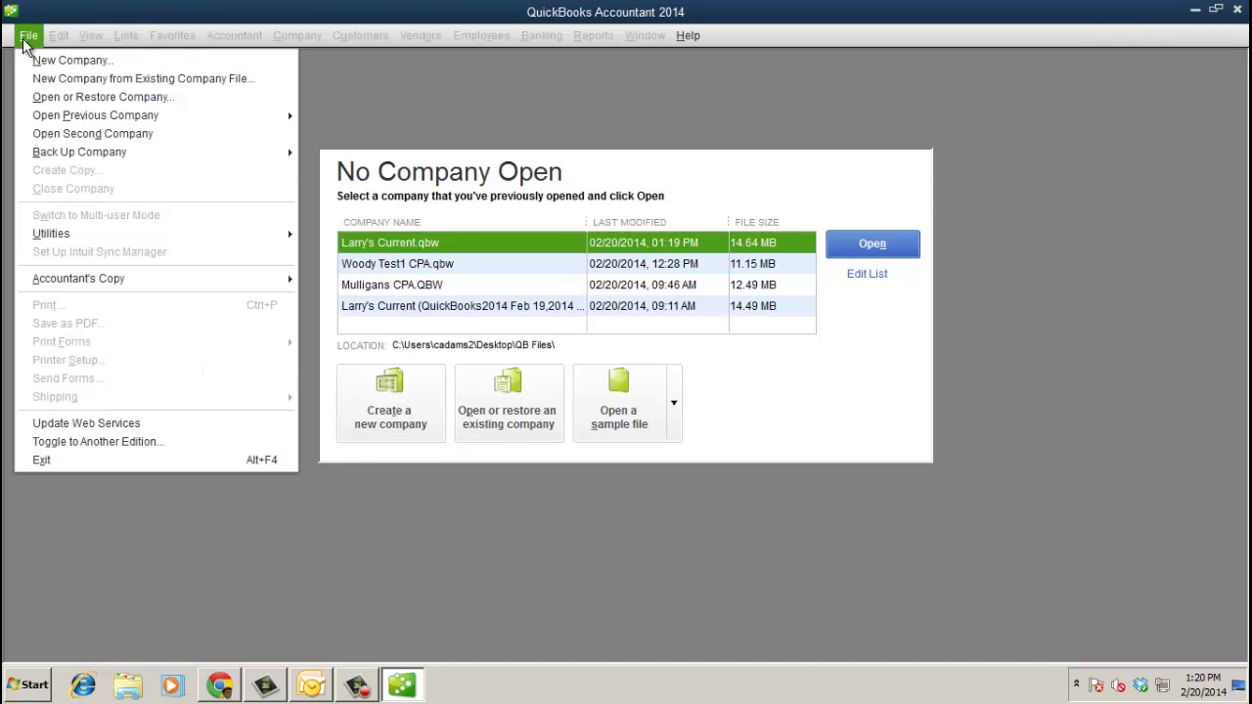
{"action": "left_click", "coordinate": [510, 411]}
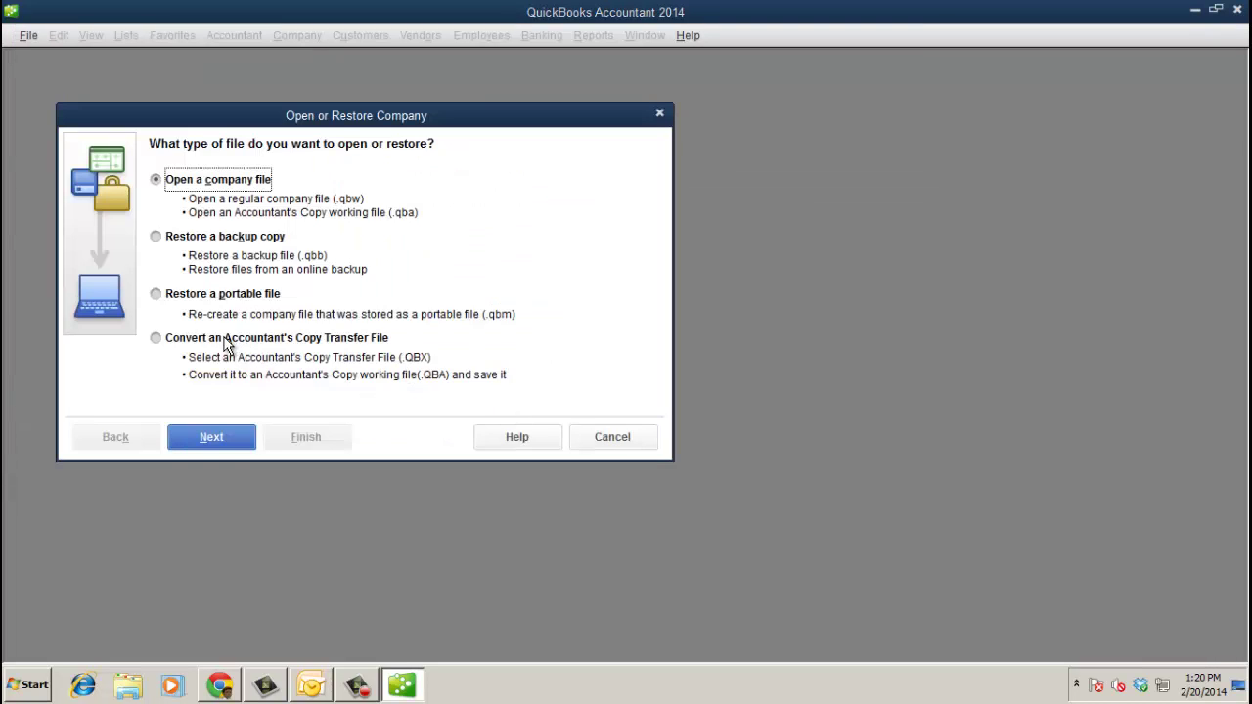
{"action": "left_click", "coordinate": [599, 437]}
{"action": "left_click", "coordinate": [29, 36]}
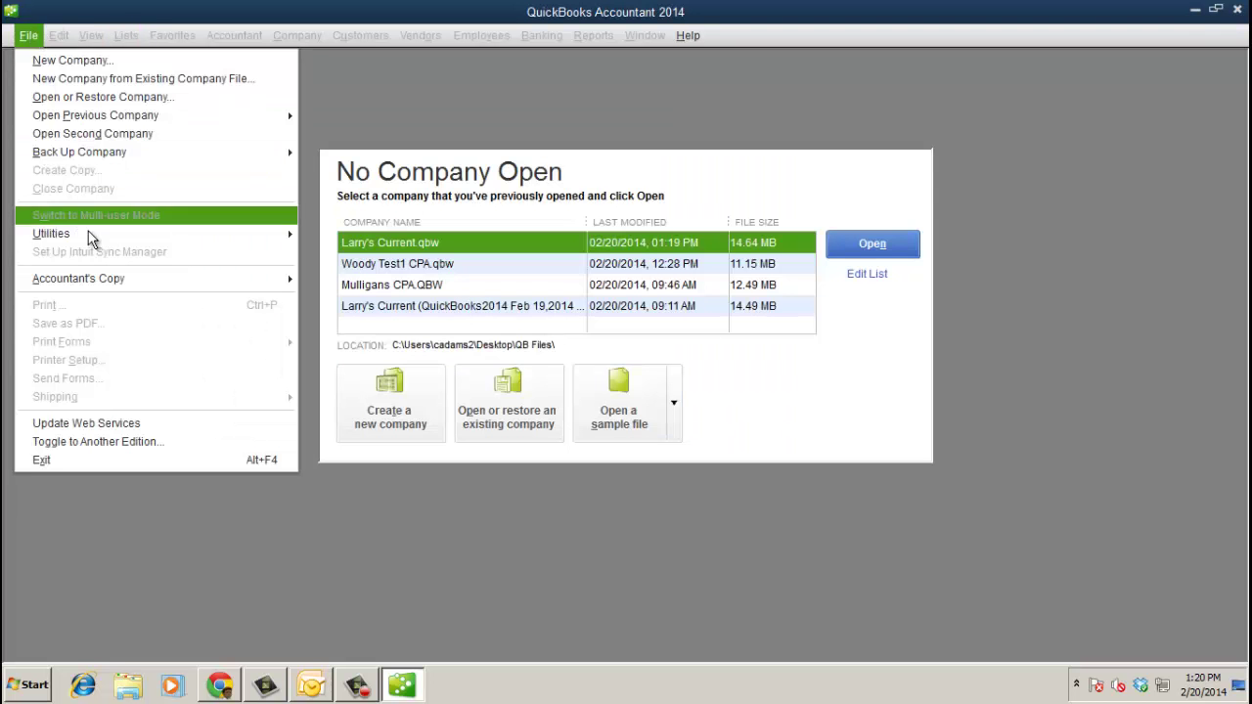
{"action": "mouse_move", "coordinate": [124, 279]}
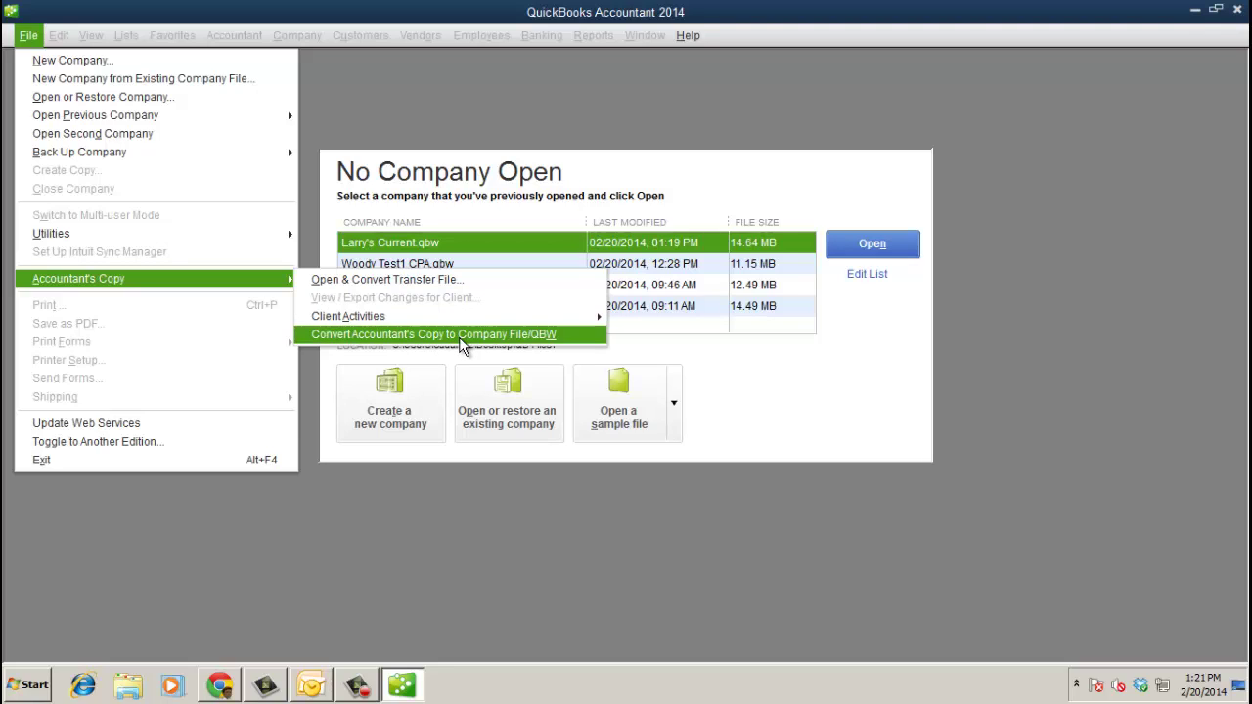
{"action": "mouse_move", "coordinate": [581, 317]}
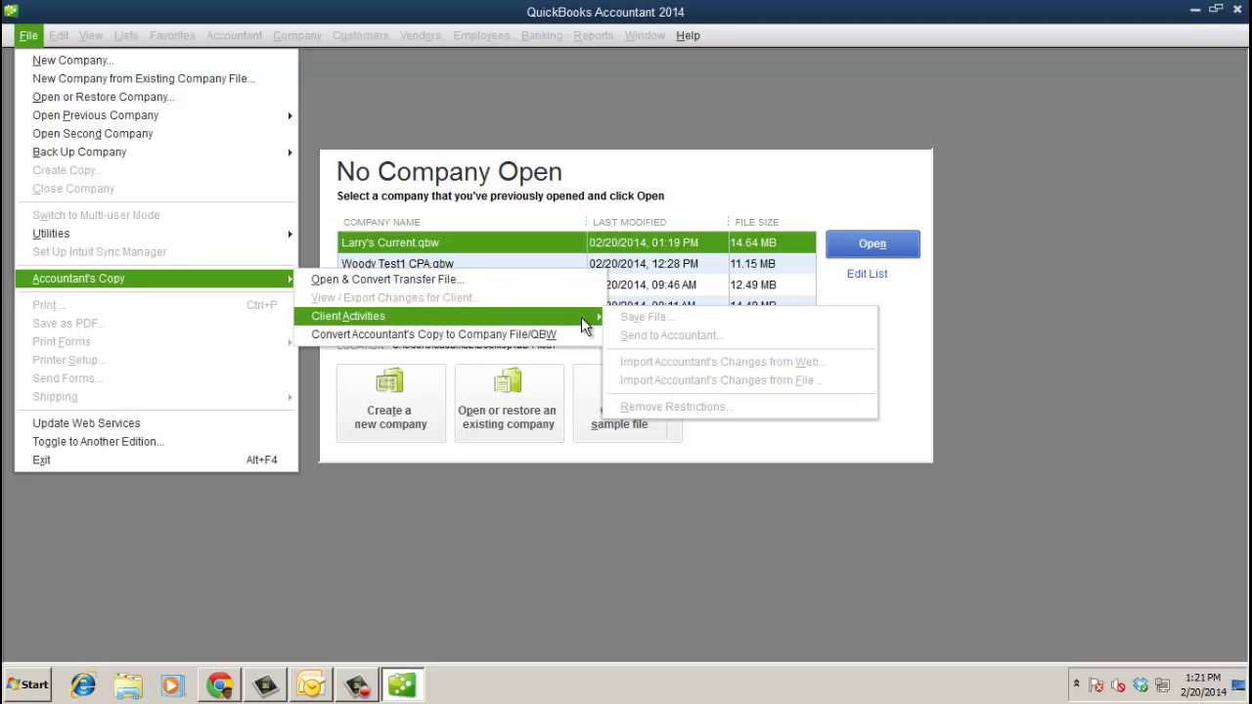
- Open and convert the Feb 20 .QBX transfer file from qb tests, entering its transfer password
{"action": "left_click", "coordinate": [443, 281]}
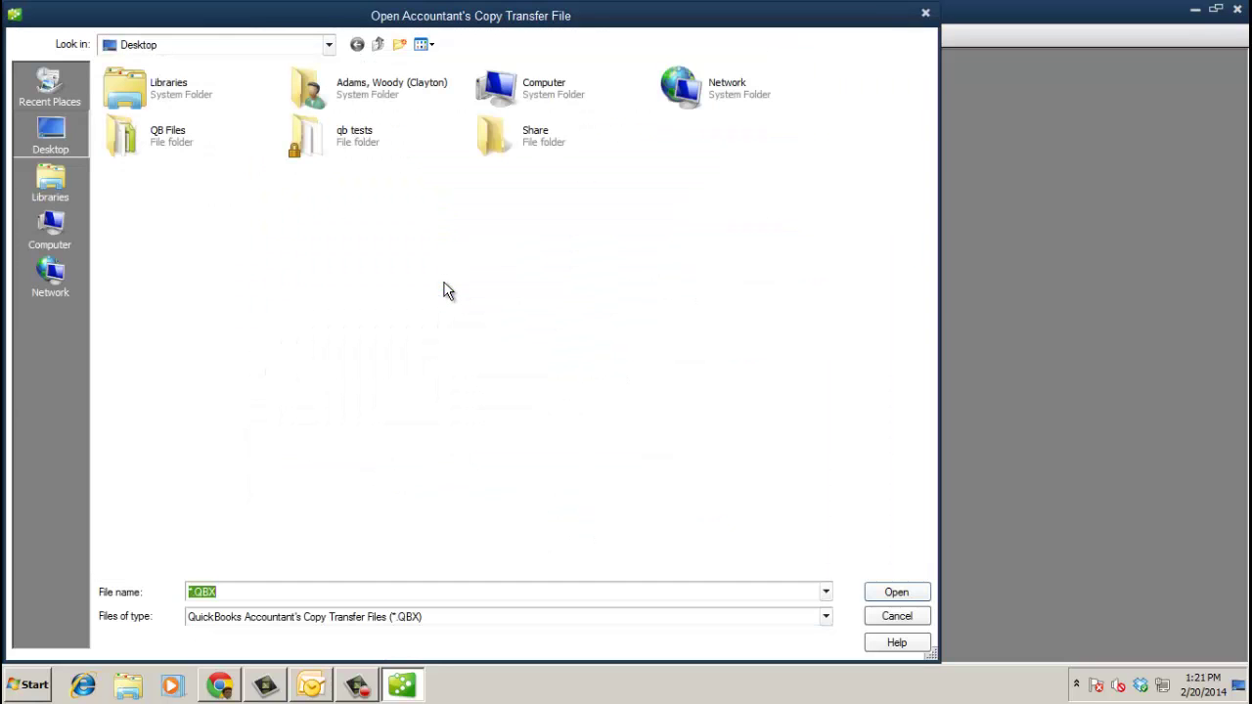
{"action": "double_click", "coordinate": [343, 146]}
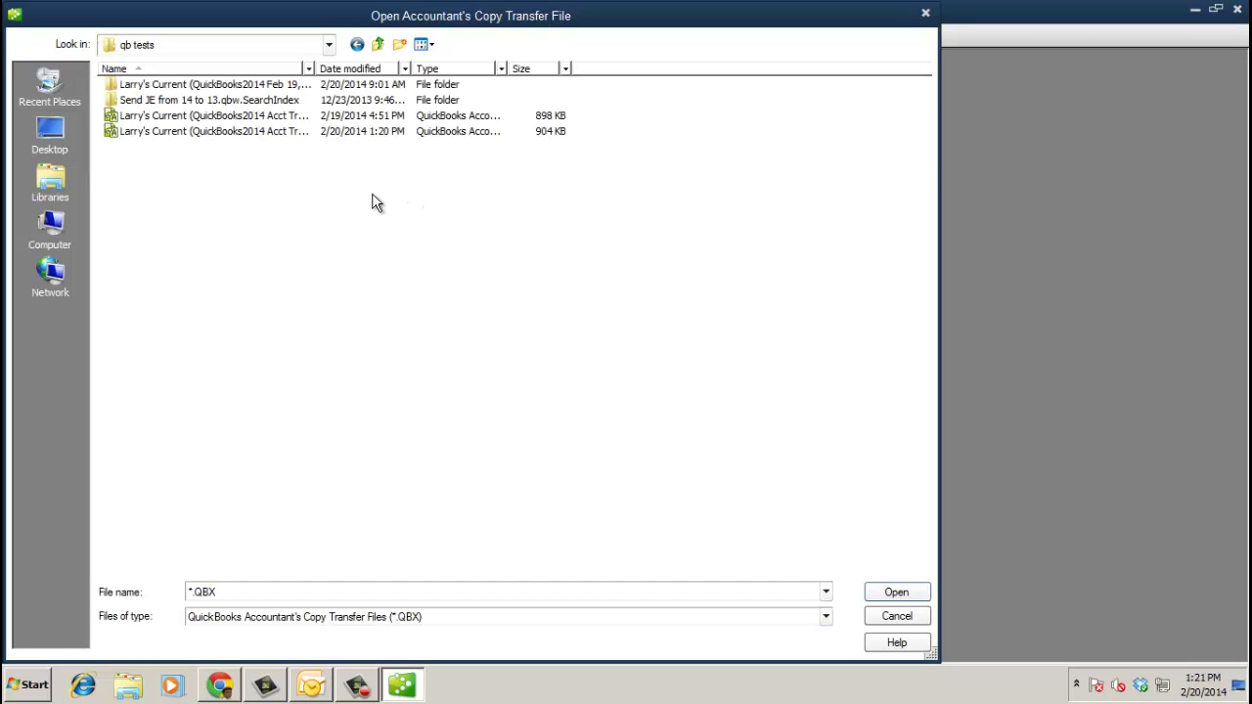
{"action": "left_click_drag", "start_coordinate": [313, 70], "coordinate": [516, 79]}
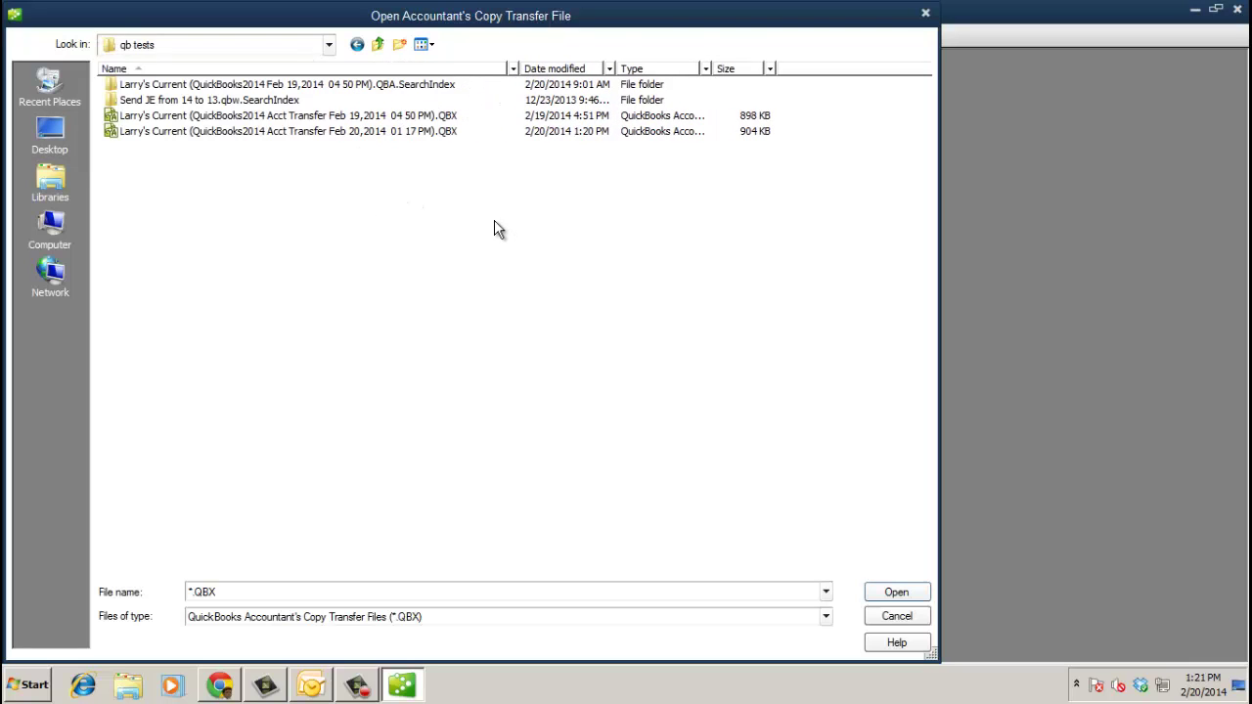
{"action": "left_click", "coordinate": [423, 131]}
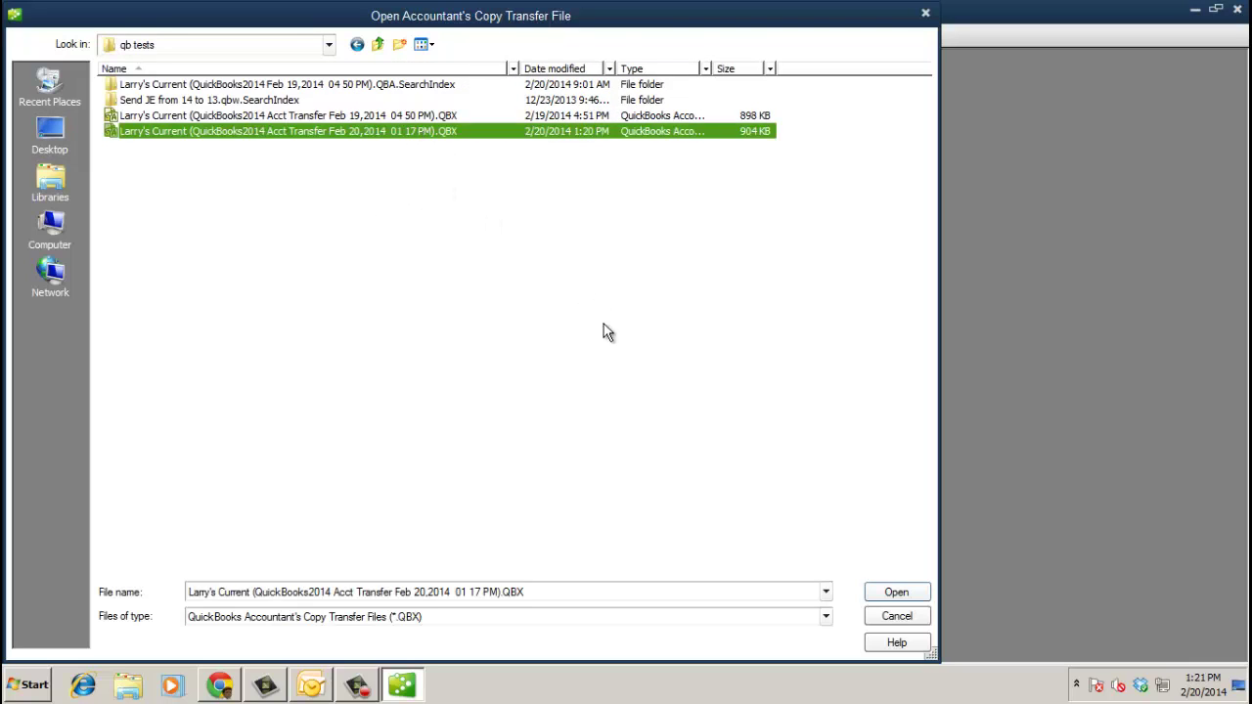
{"action": "left_click", "coordinate": [897, 592]}
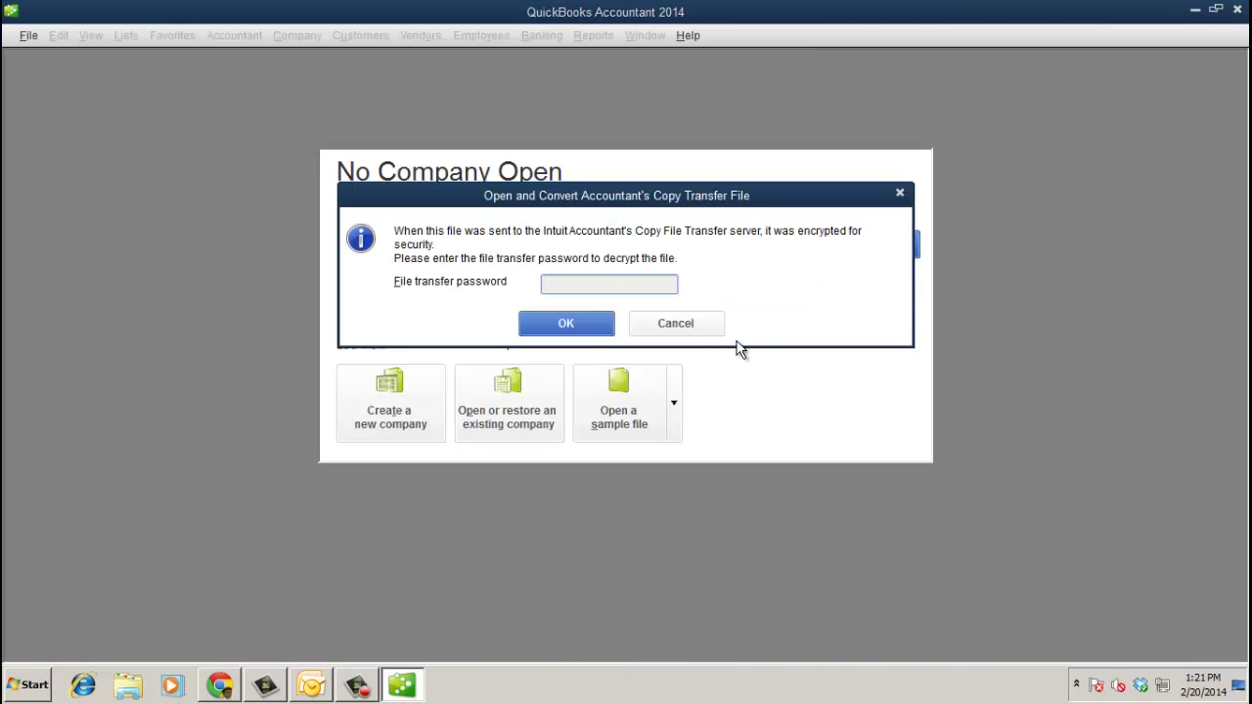
{"action": "type", "text": "•••••••"}
{"action": "left_click", "coordinate": [590, 327]}
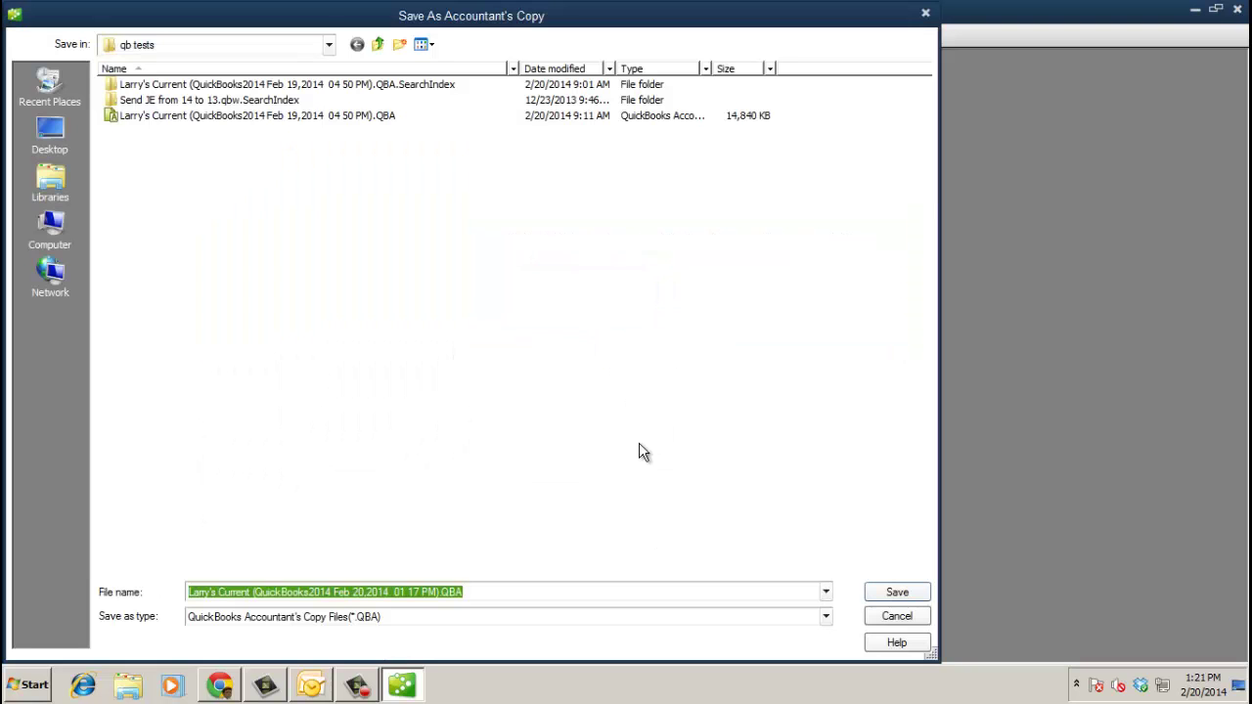
- Save the converted file as a .QBA Accountant's Copy with dividing date 01/31/2014
{"action": "left_click", "coordinate": [888, 593]}
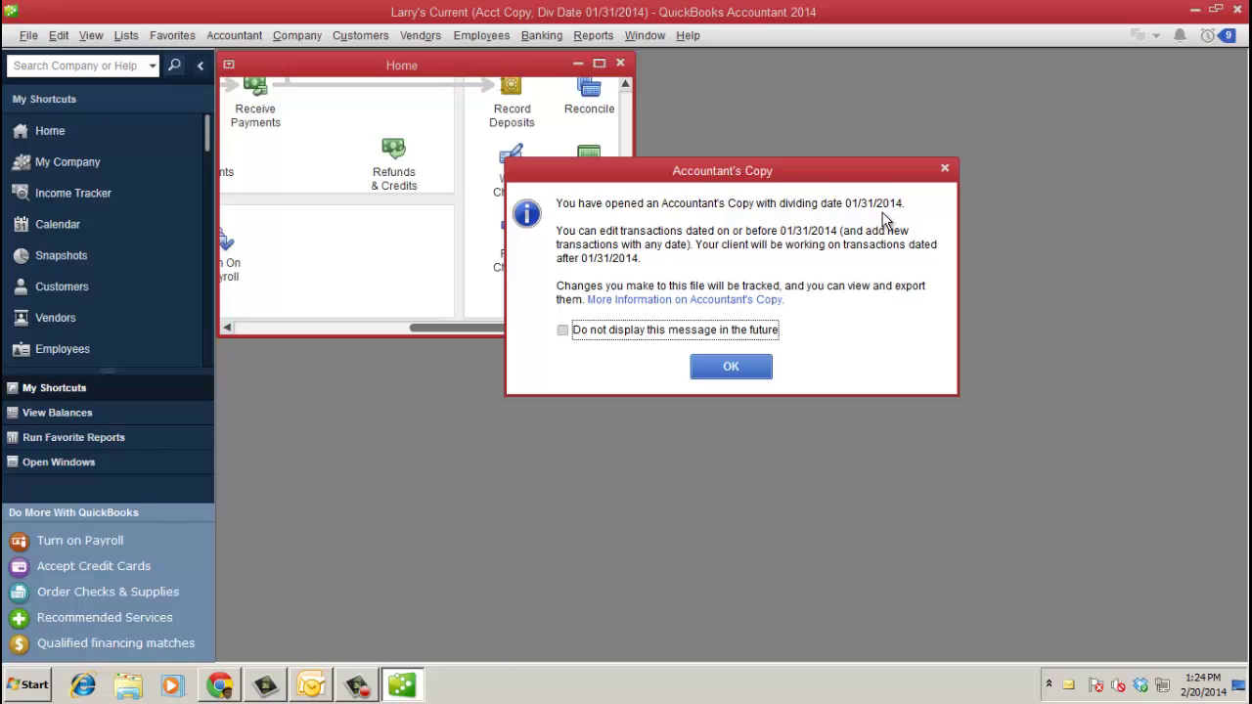
- View the More Information on Accountant's Copy help, then close the help window
{"action": "left_click", "coordinate": [738, 301]}
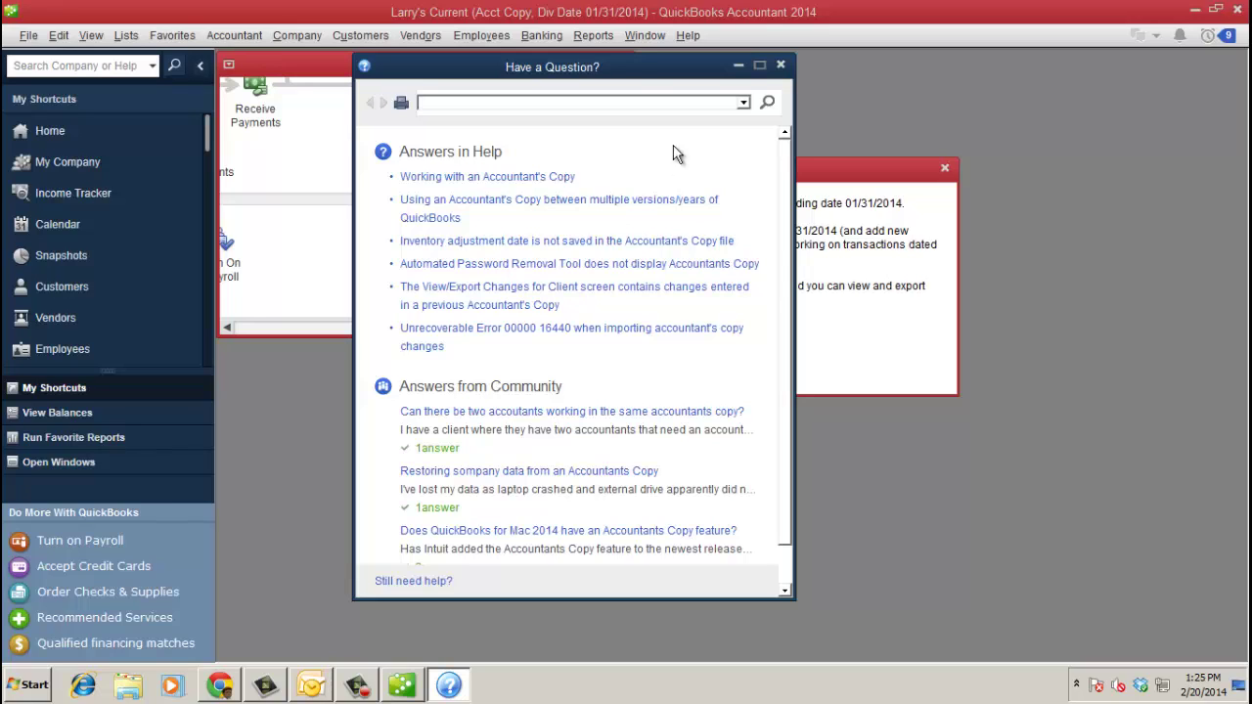
{"action": "left_click", "coordinate": [781, 66]}
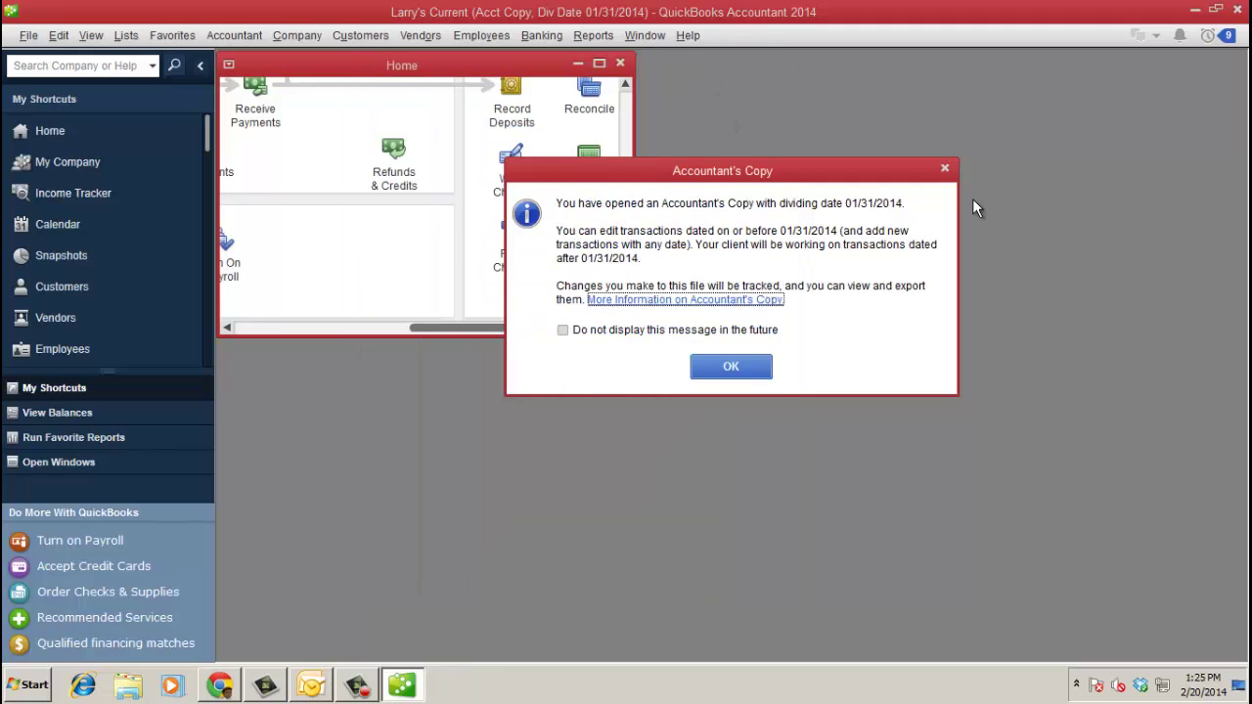
{"action": "left_click", "coordinate": [732, 365]}
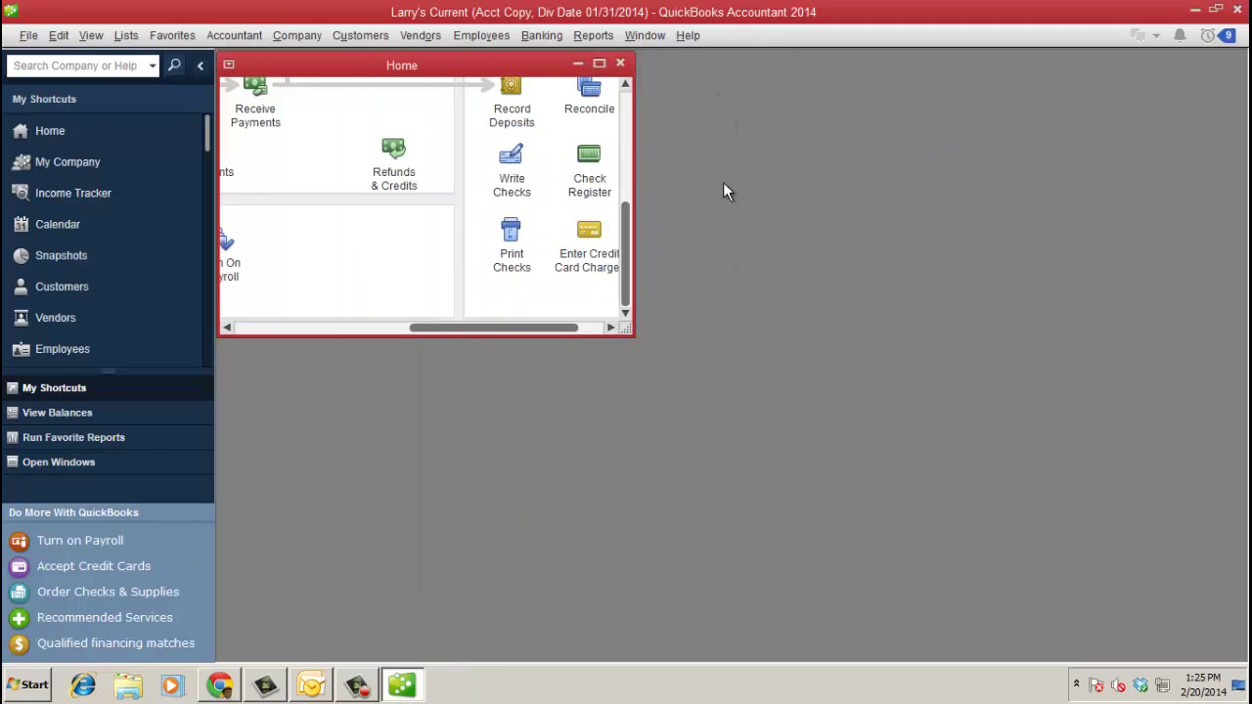
{"action": "left_click", "coordinate": [688, 38]}
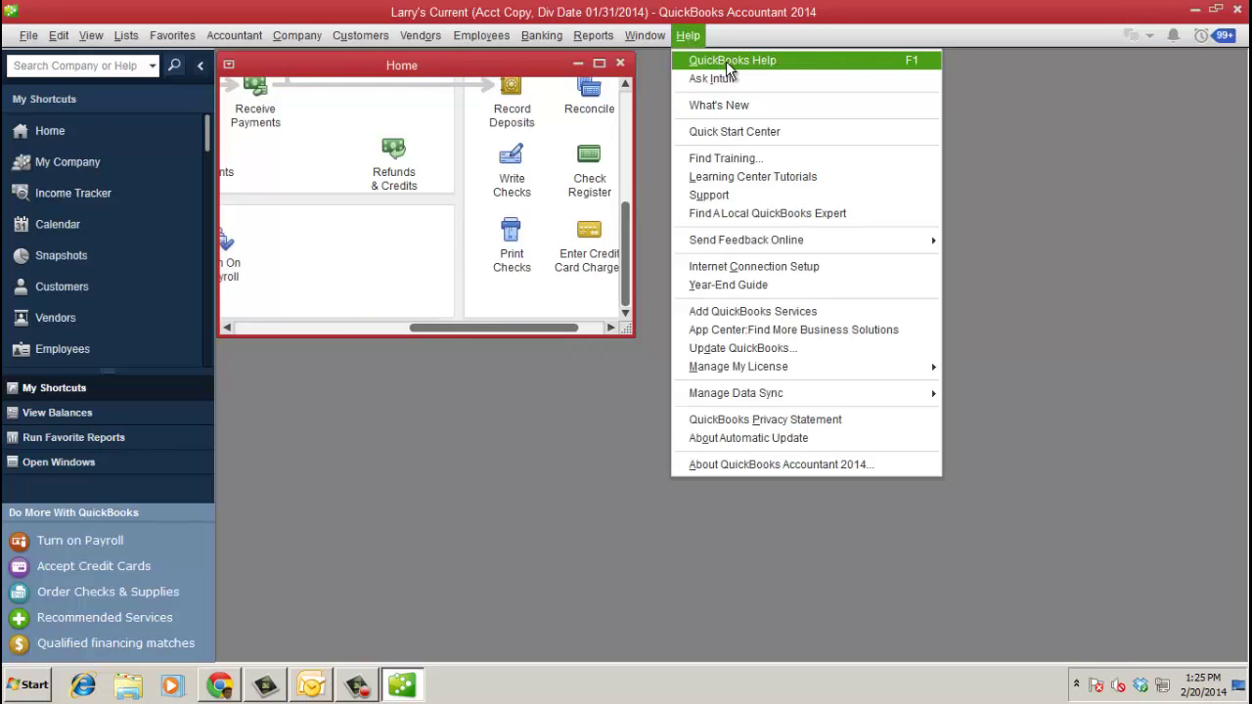
{"action": "left_click", "coordinate": [726, 61]}
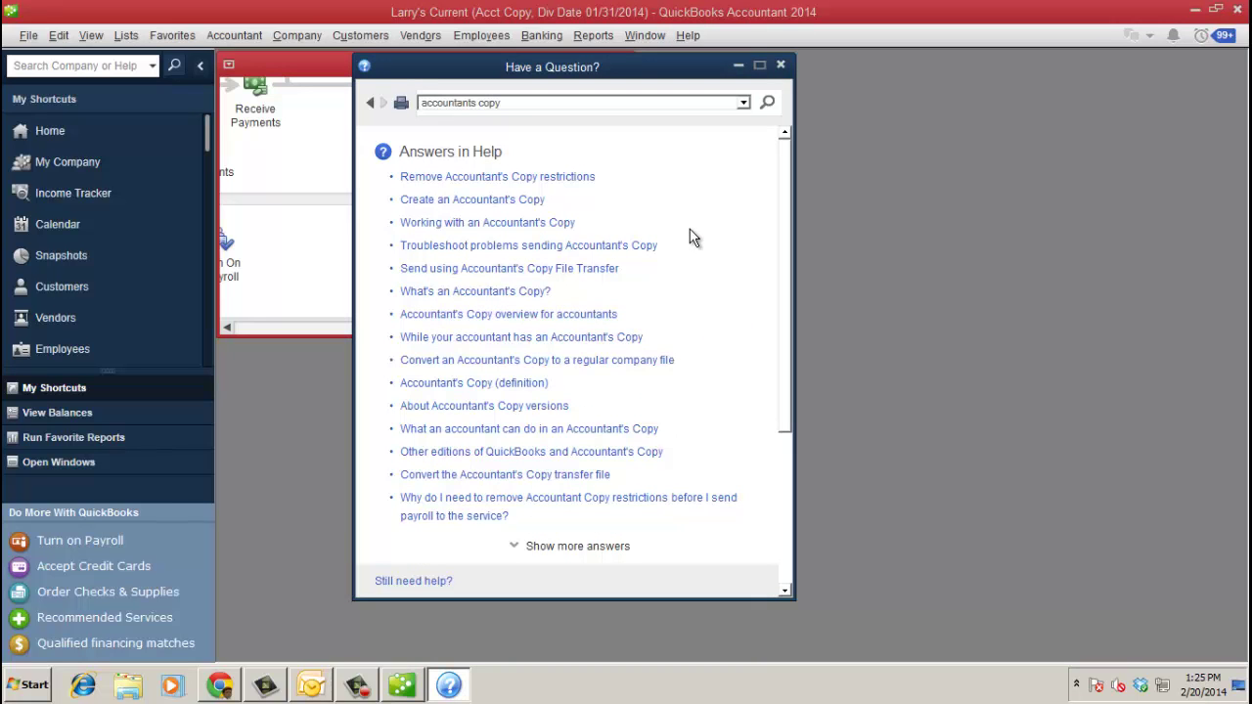
{"action": "left_click", "coordinate": [613, 437]}
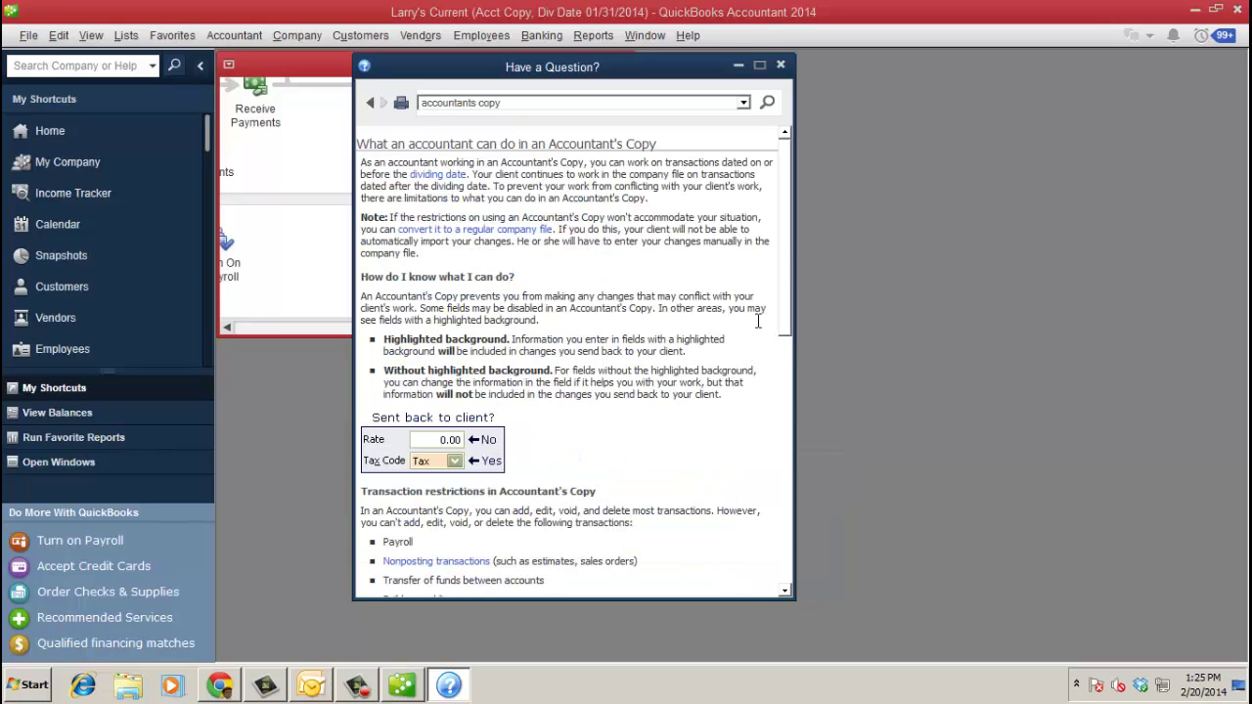
{"action": "left_click_drag", "start_coordinate": [783, 215], "coordinate": [801, 431]}
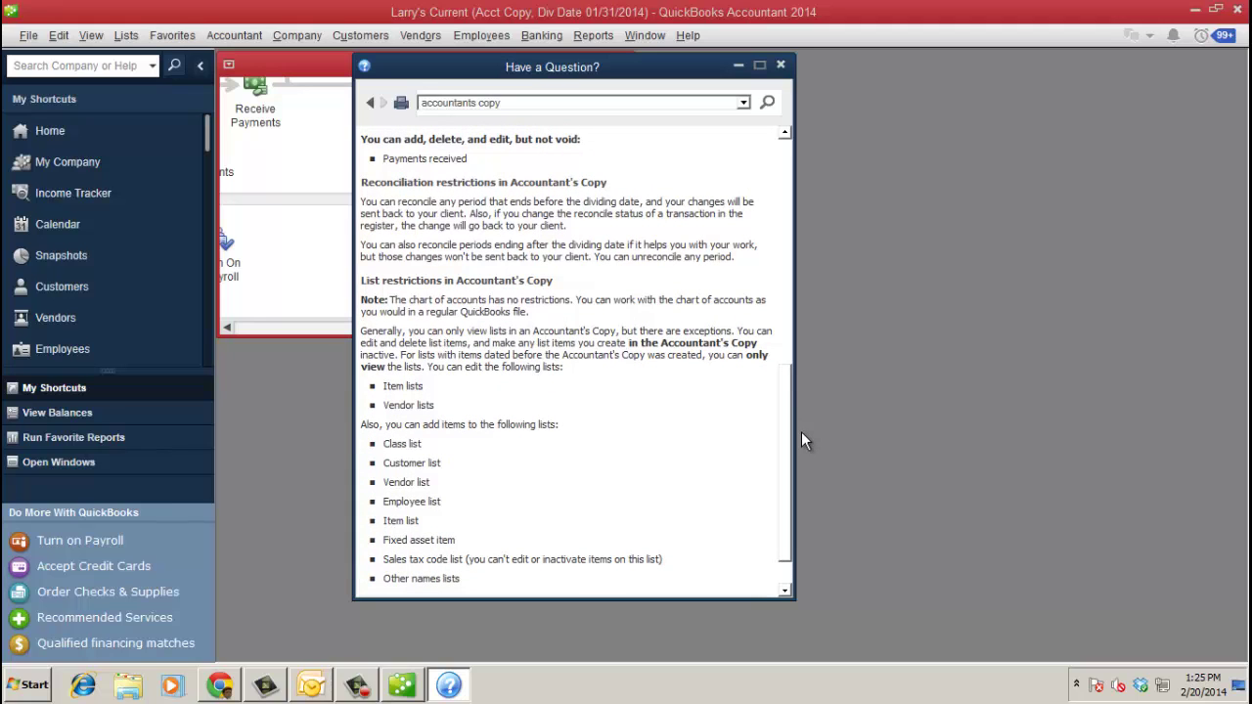
{"action": "left_click_drag", "start_coordinate": [801, 431], "coordinate": [804, 194]}
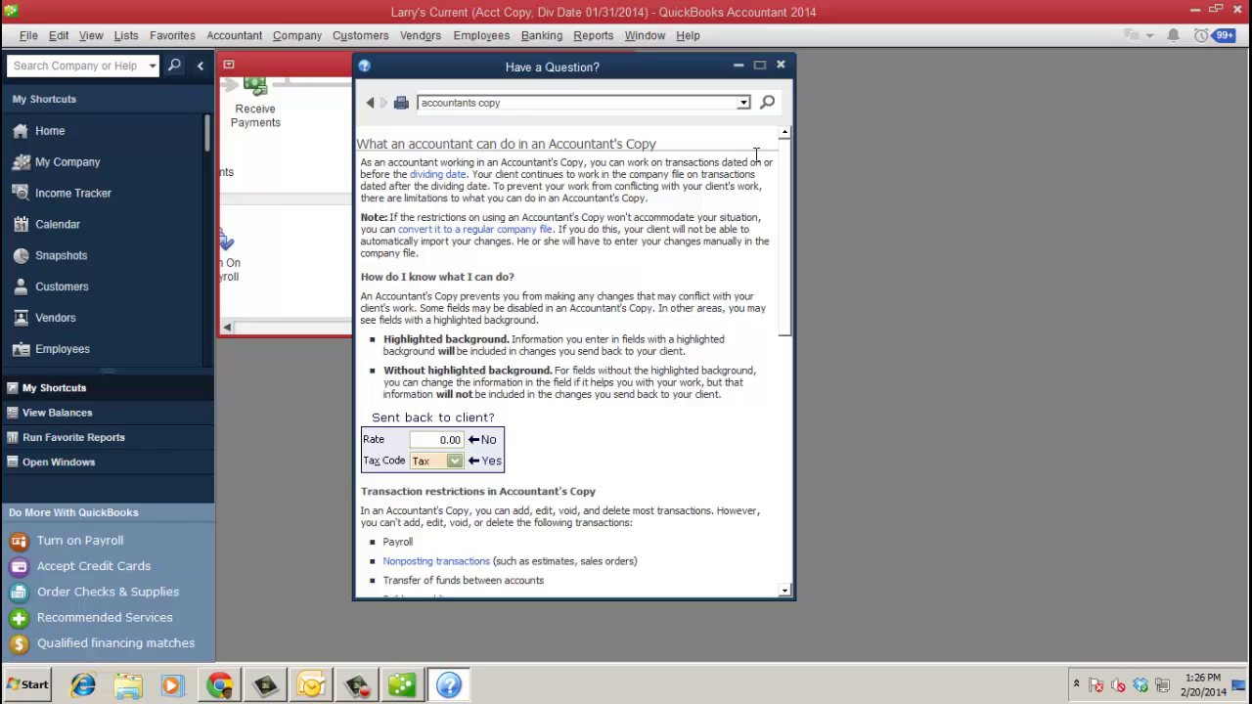
{"action": "left_click", "coordinate": [781, 66]}
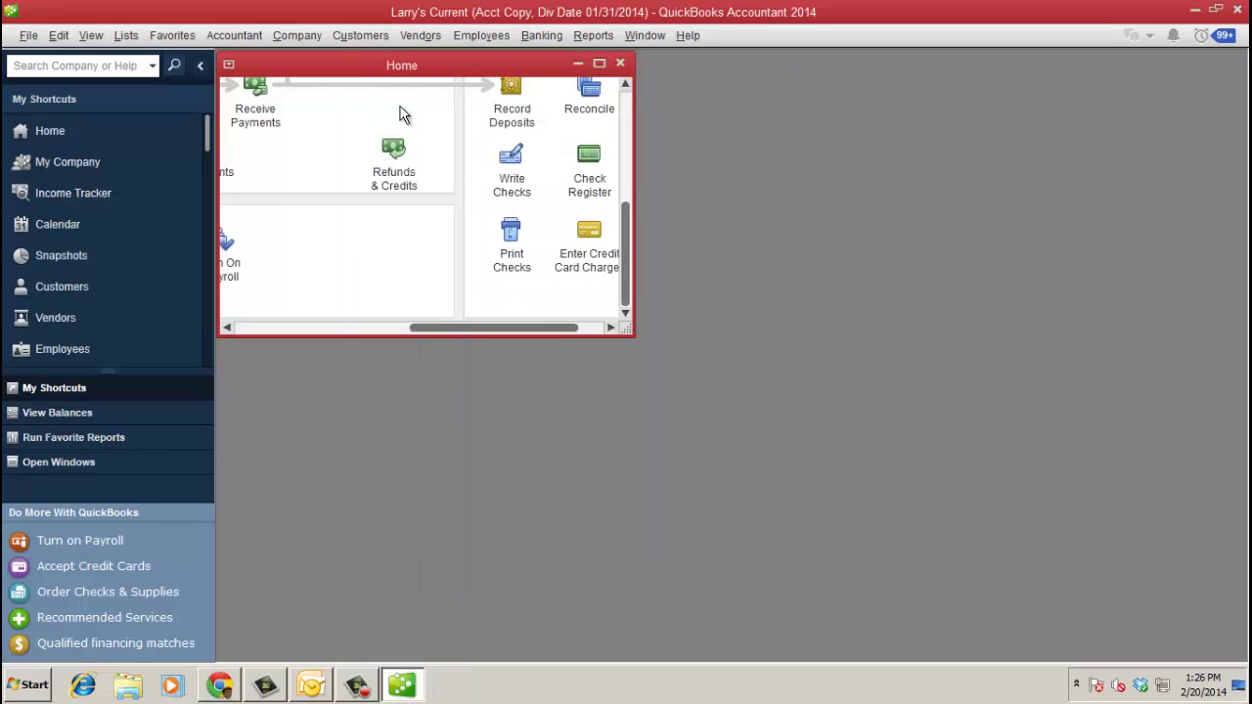
- Open Client Data Review's Reclassify Transactions task, suppressing the External Accountant notice
{"action": "left_click", "coordinate": [599, 63]}
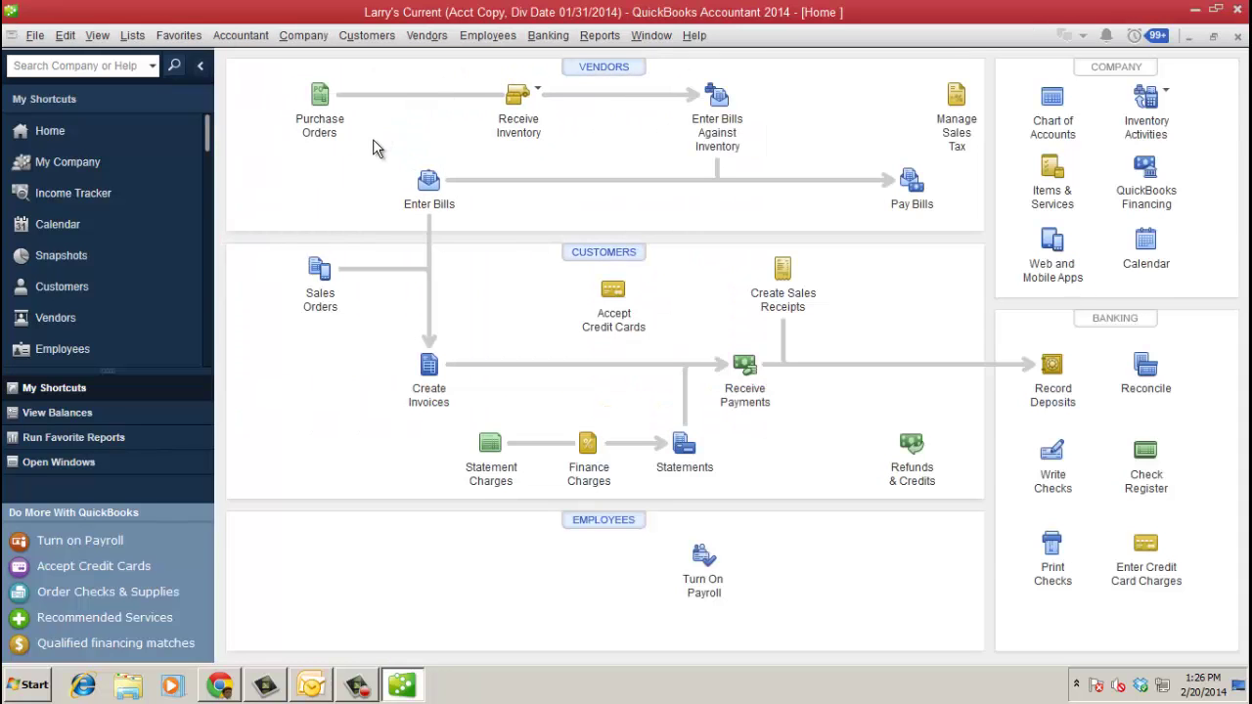
{"action": "left_click", "coordinate": [250, 40]}
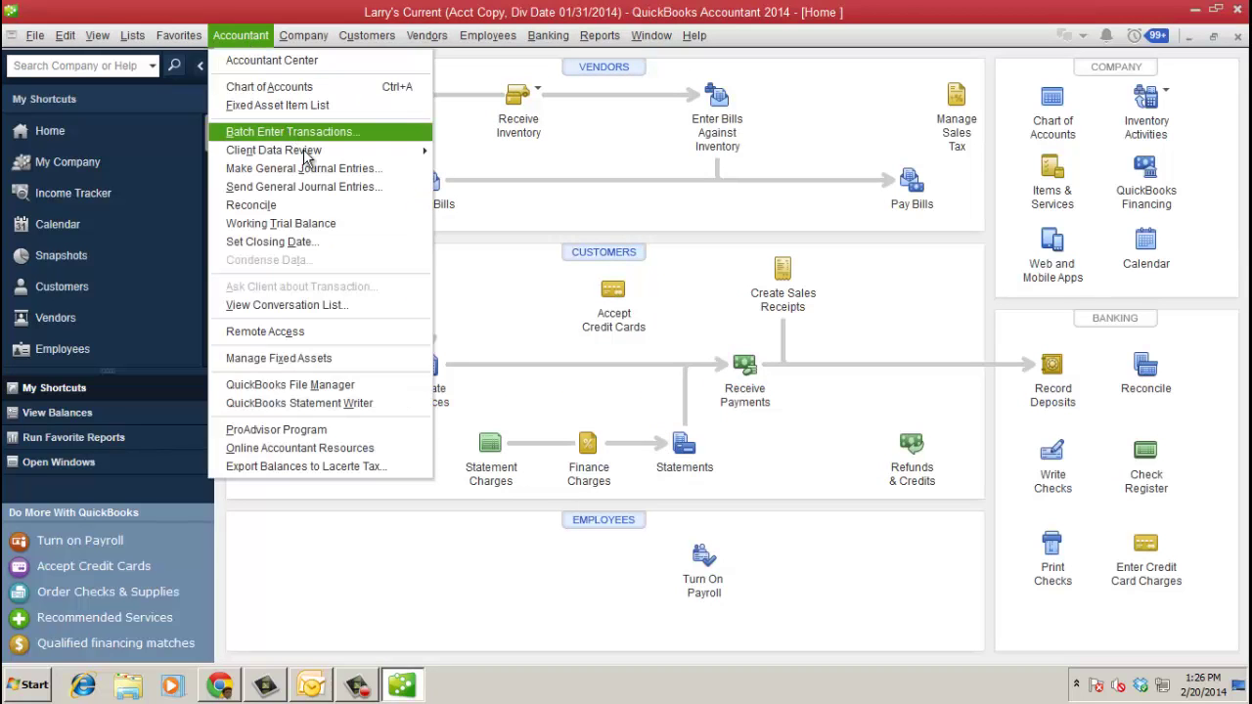
{"action": "mouse_move", "coordinate": [309, 154]}
{"action": "left_click", "coordinate": [504, 155]}
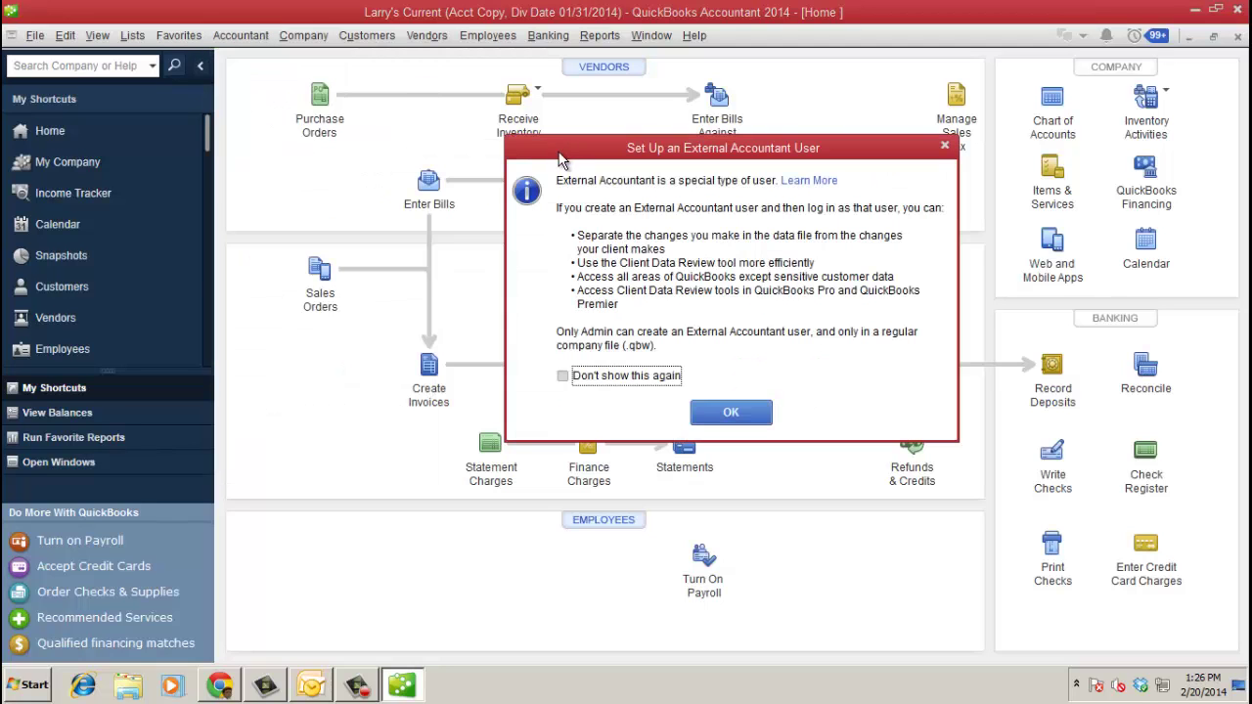
{"action": "left_click", "coordinate": [643, 376]}
{"action": "left_click", "coordinate": [730, 412]}
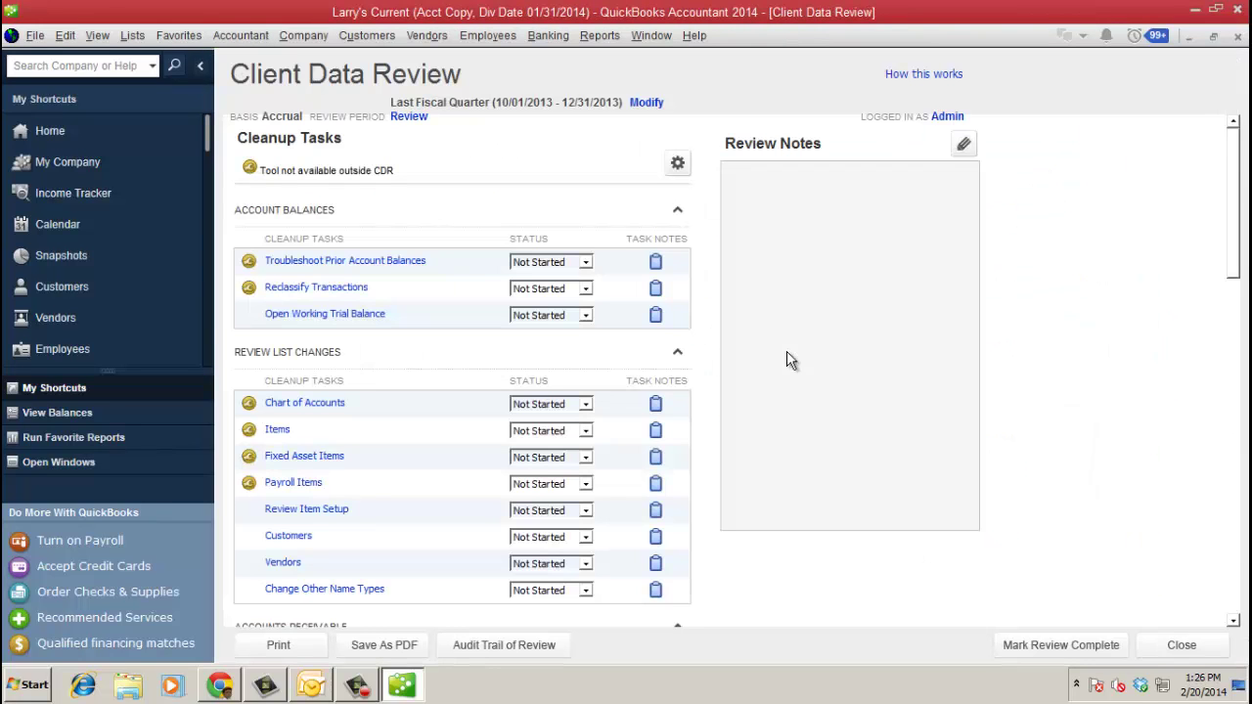
{"action": "left_click", "coordinate": [353, 288]}
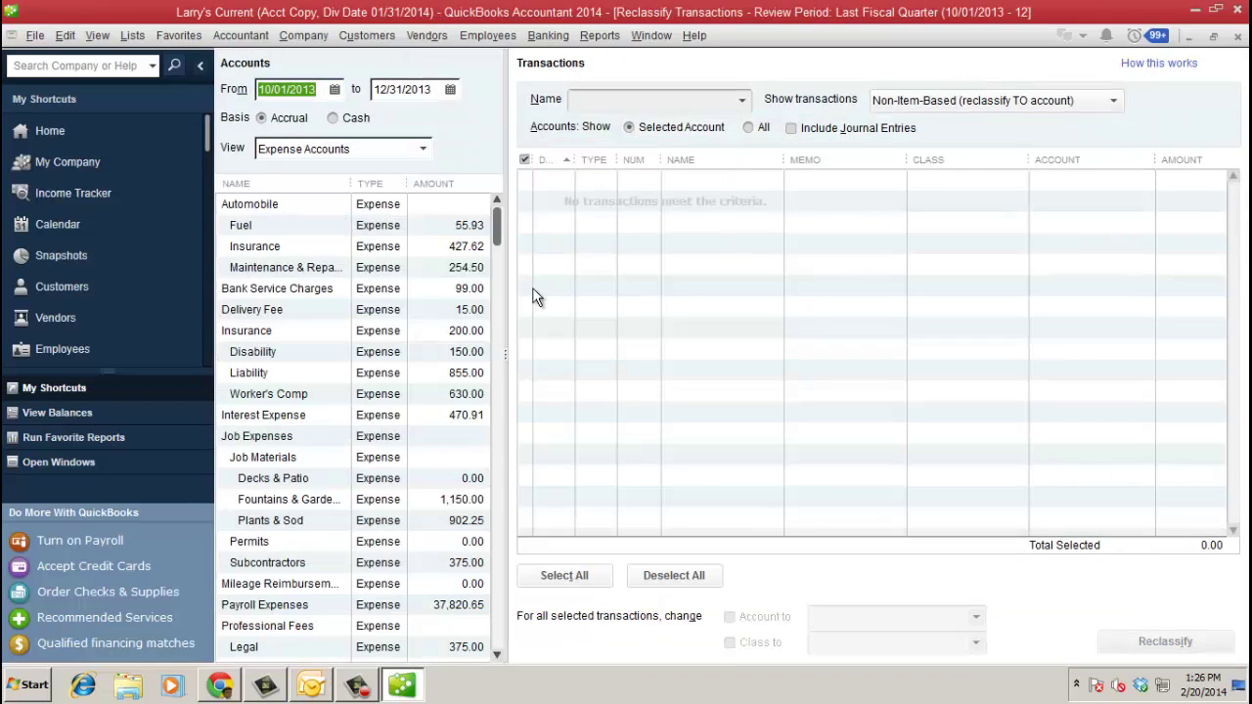
- Reclassify all six Uncategorized Expenses transactions to Tools and Misc. Equipment
{"action": "left_click_drag", "start_coordinate": [499, 244], "coordinate": [522, 582]}
{"action": "left_click", "coordinate": [333, 587]}
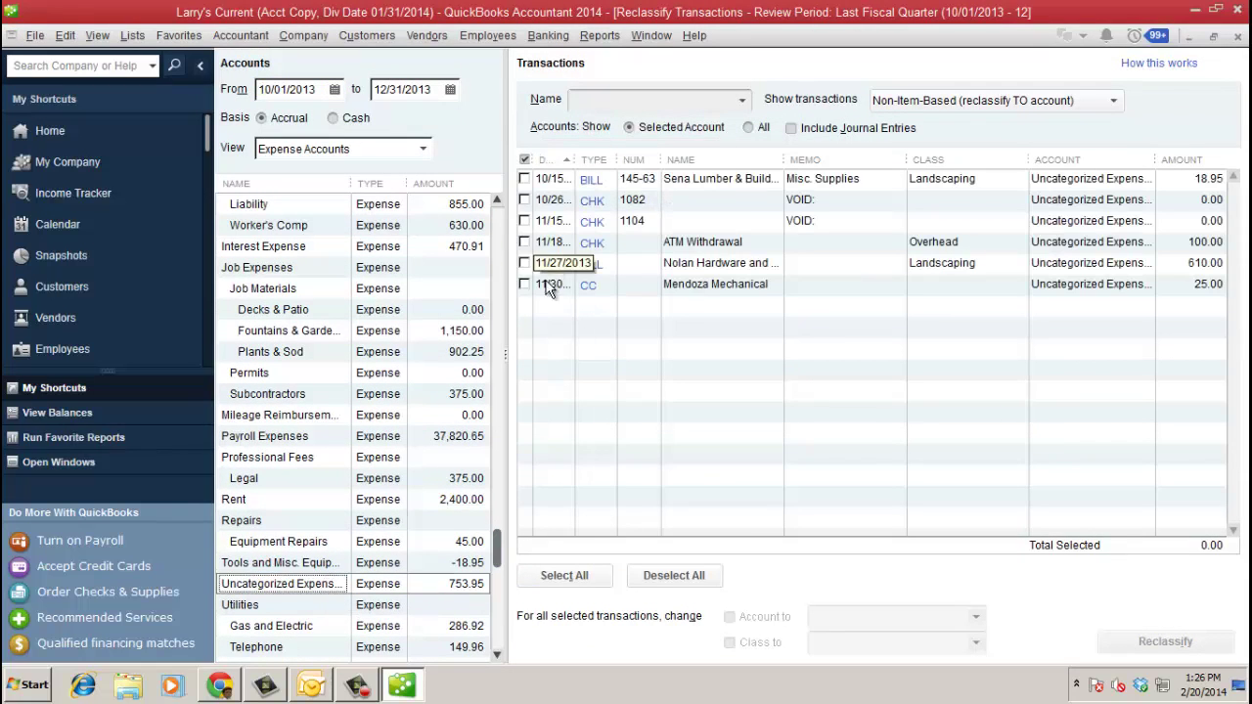
{"action": "left_click", "coordinate": [564, 575]}
{"action": "left_click", "coordinate": [730, 617]}
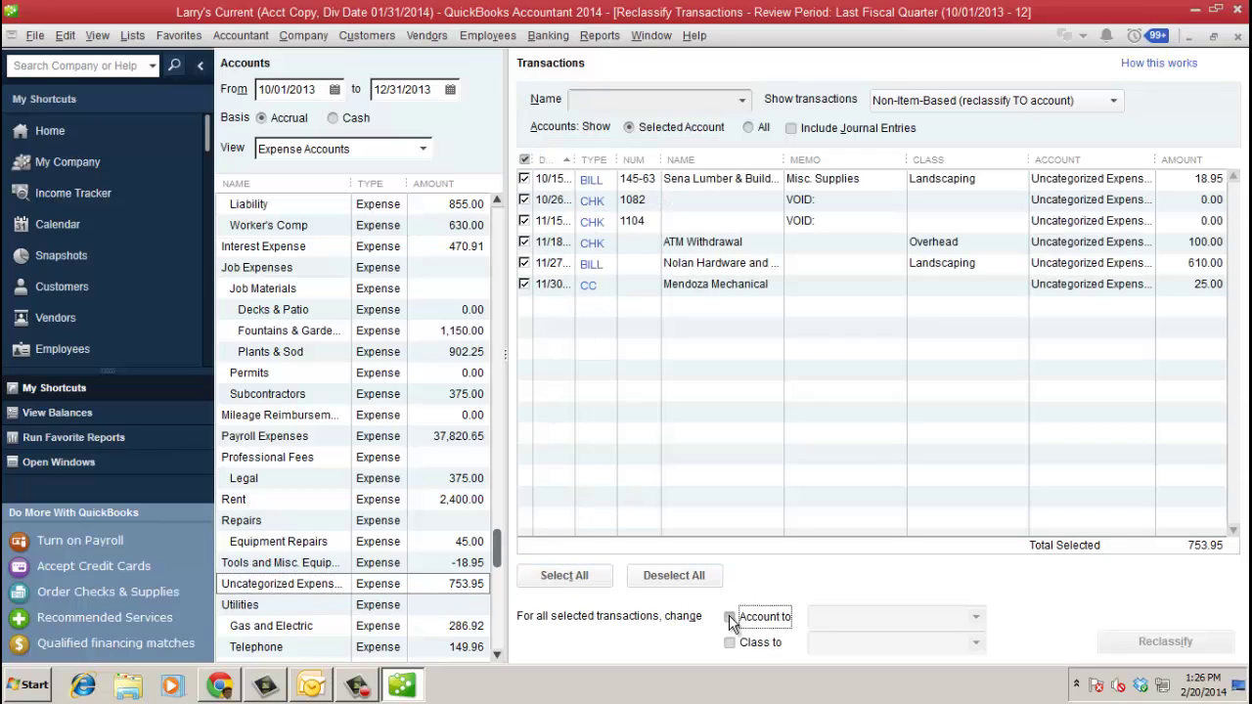
{"action": "left_click", "coordinate": [976, 618]}
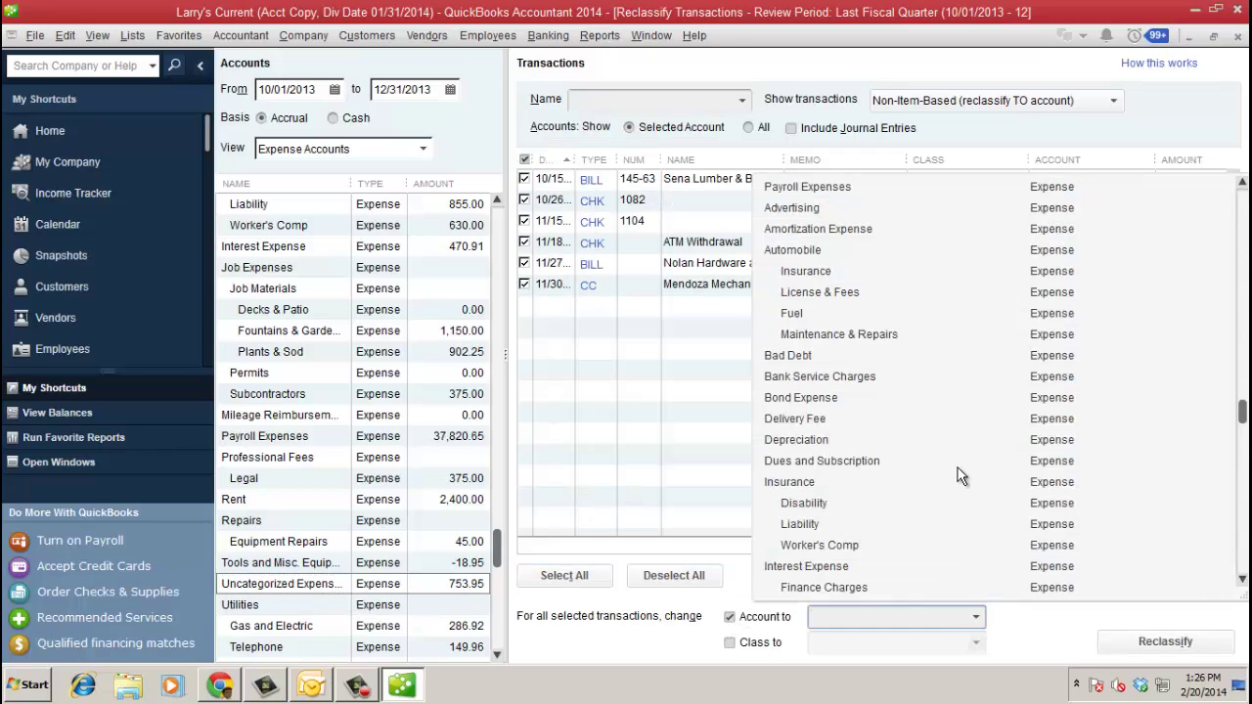
{"action": "scroll", "coordinate": [960, 470], "scroll_direction": "down", "scroll_amount": 2}
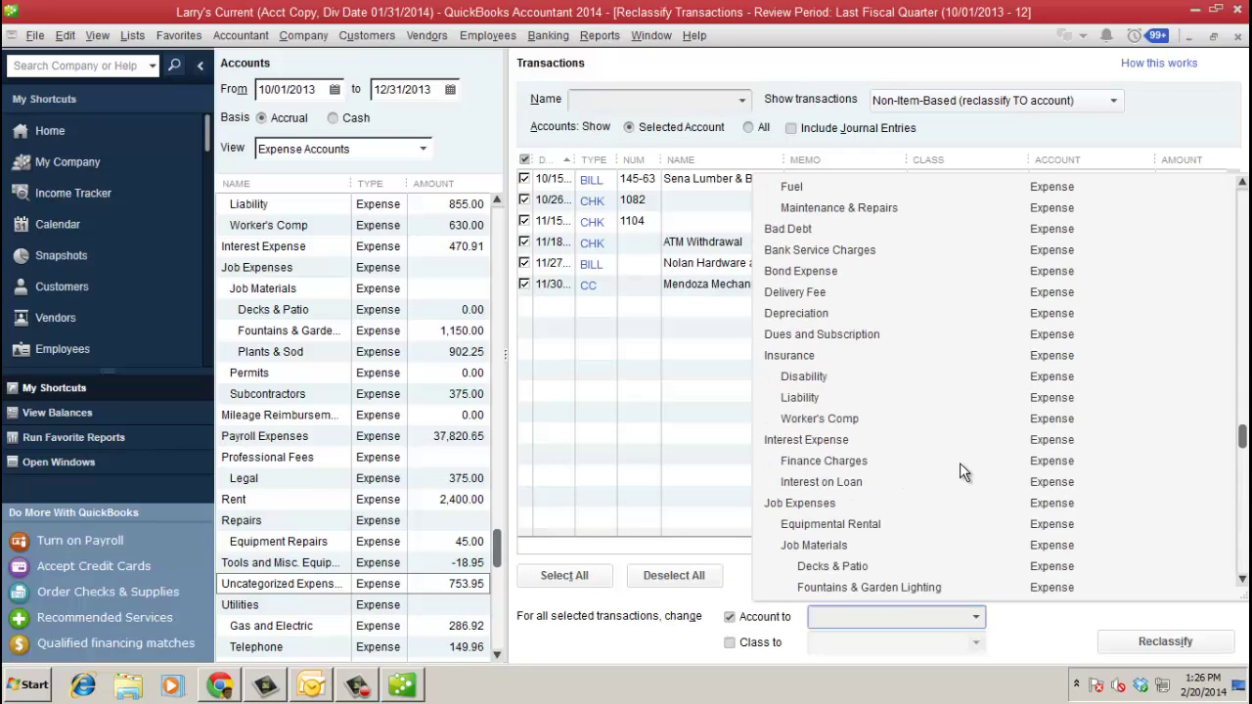
{"action": "scroll", "coordinate": [960, 463], "scroll_direction": "down", "scroll_amount": 5}
{"action": "left_click", "coordinate": [960, 463]}
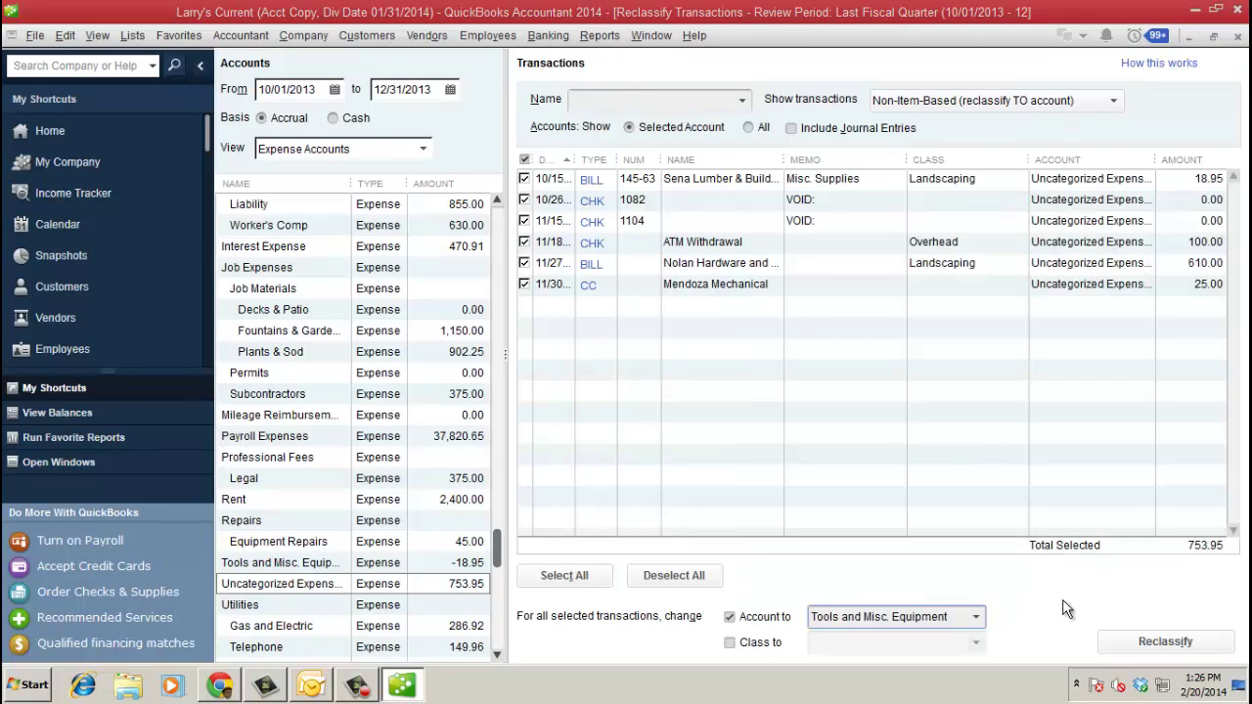
{"action": "left_click", "coordinate": [1154, 643]}
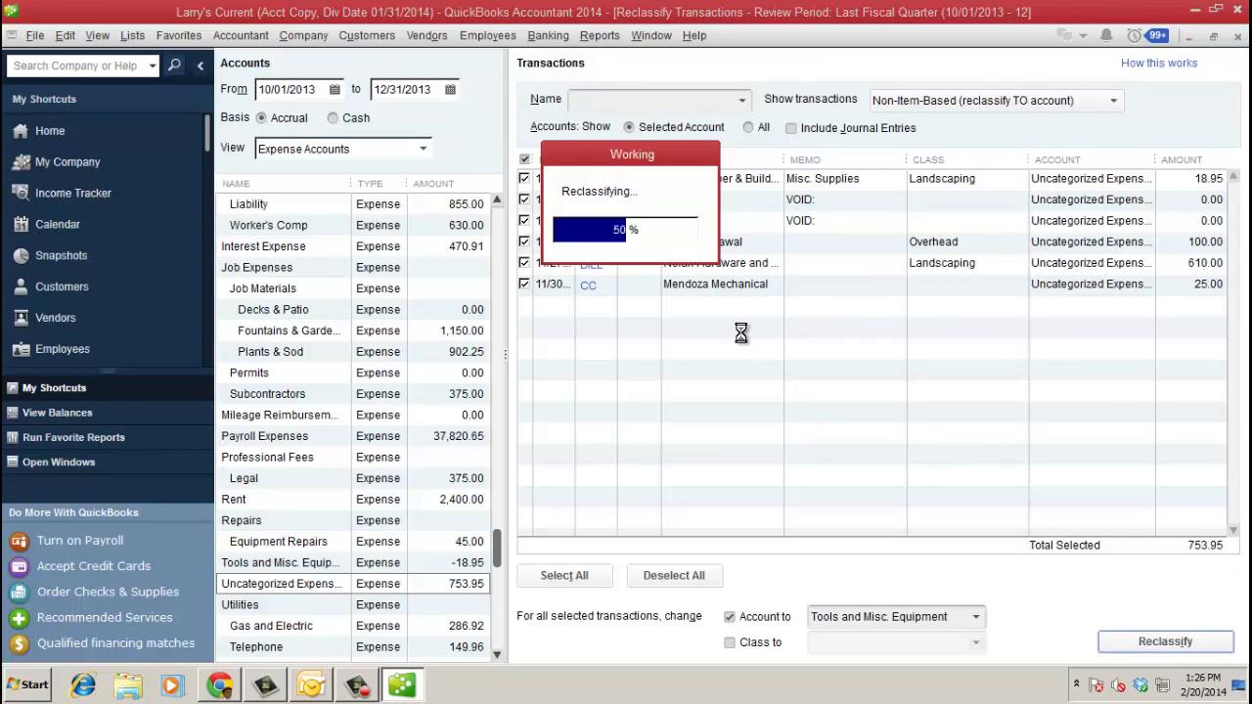
- Save suggested adjusting entry A108 (699.12, Checking/Accounts Payable) with Bayshore Water as the name
{"action": "left_click", "coordinate": [1237, 39]}
{"action": "left_click", "coordinate": [392, 261]}
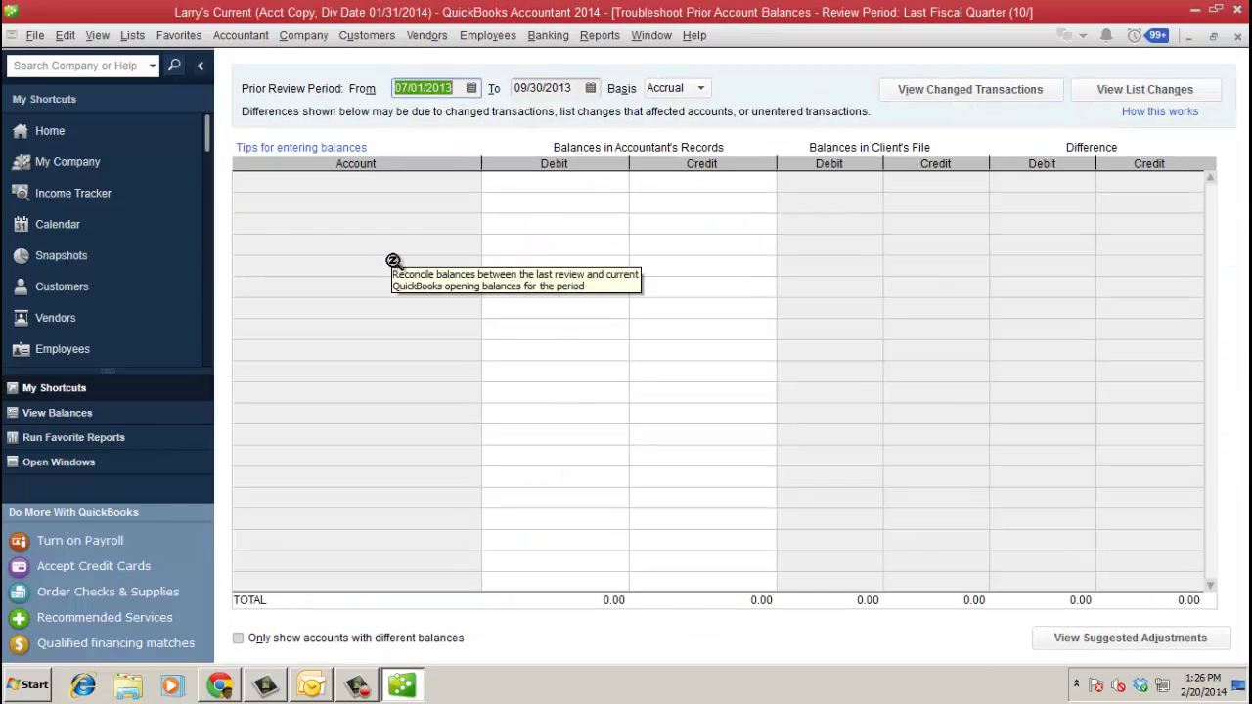
{"action": "left_click", "coordinate": [1107, 638]}
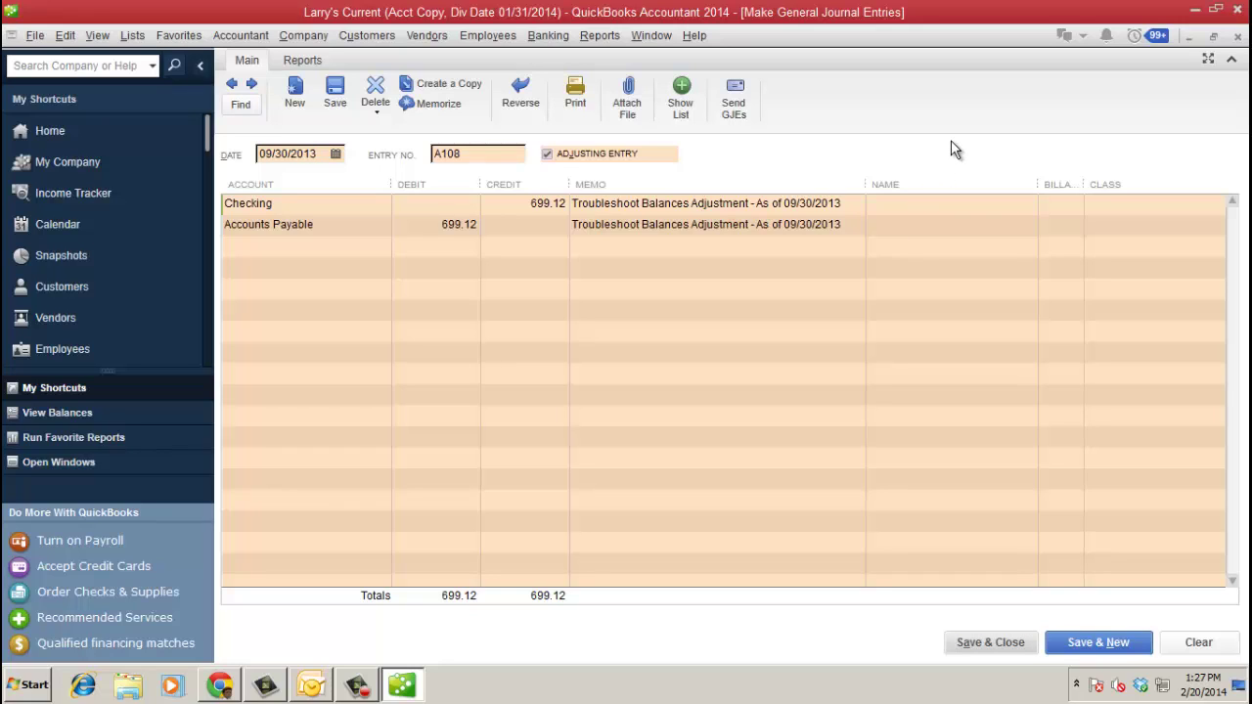
{"action": "left_click", "coordinate": [951, 225]}
{"action": "left_click", "coordinate": [1004, 638]}
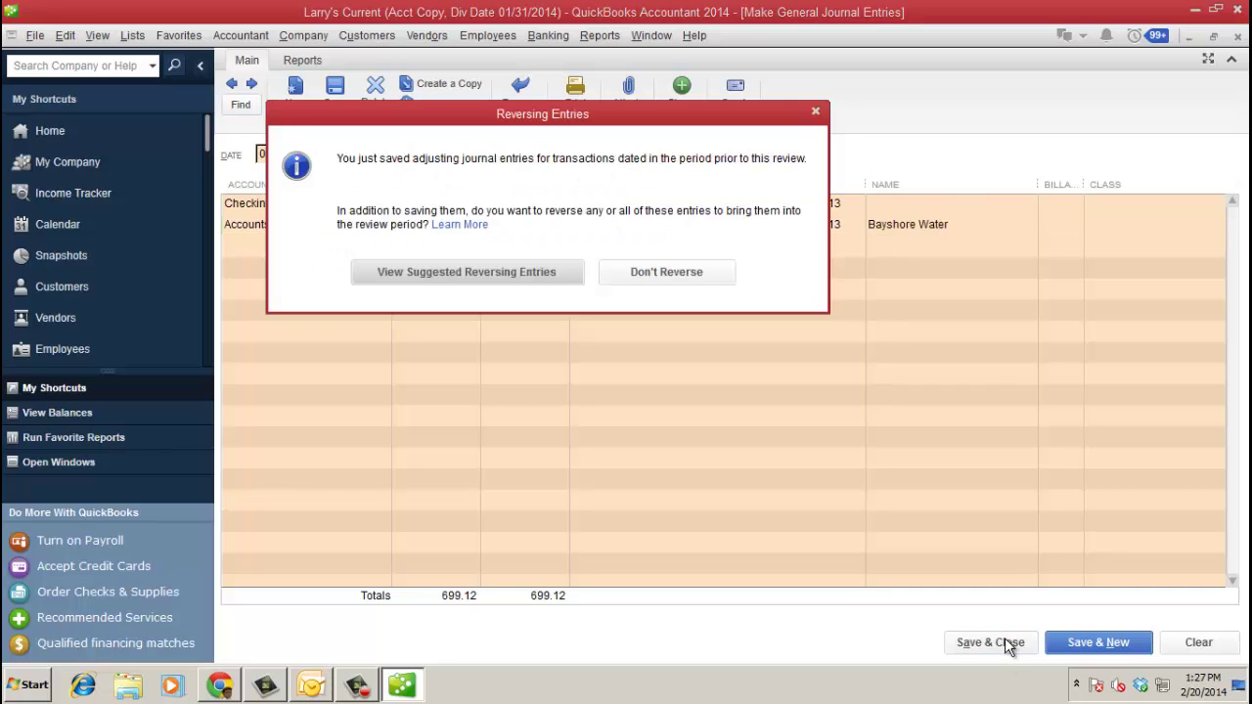
- Save the suggested reversing entry A108R dated 10/01/2013 and close the prior balances window
{"action": "left_click", "coordinate": [512, 272]}
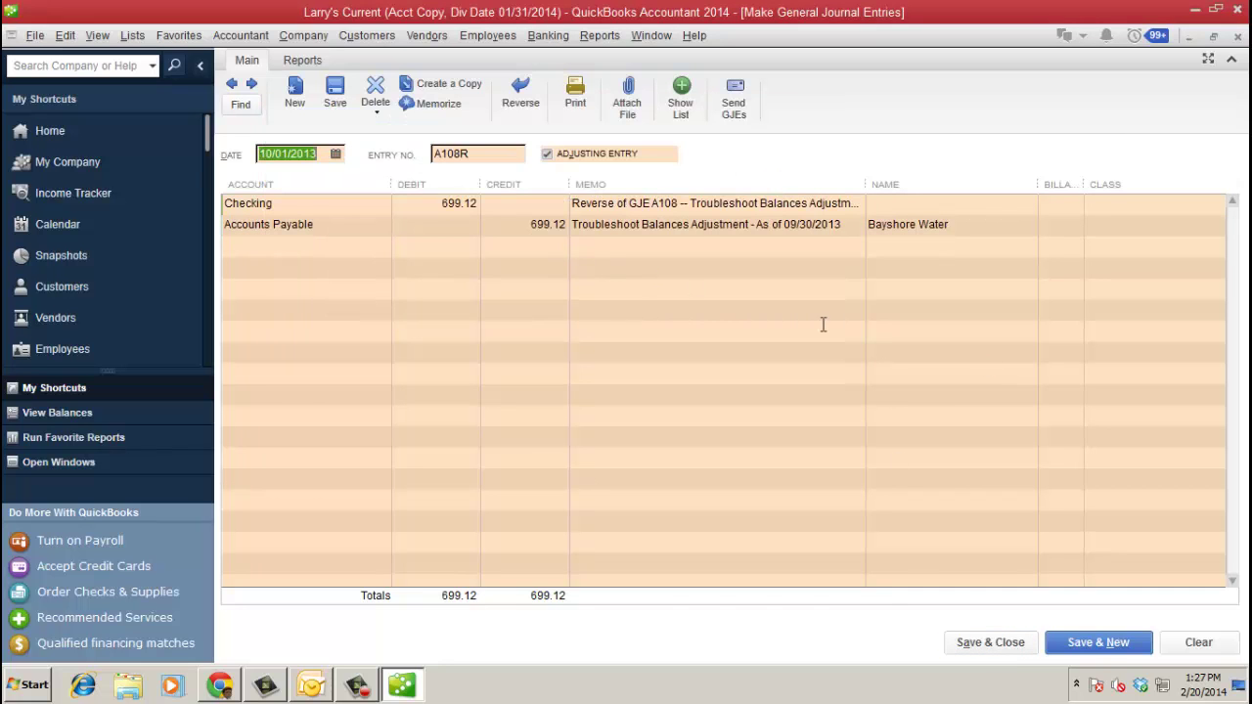
{"action": "left_click", "coordinate": [1012, 640]}
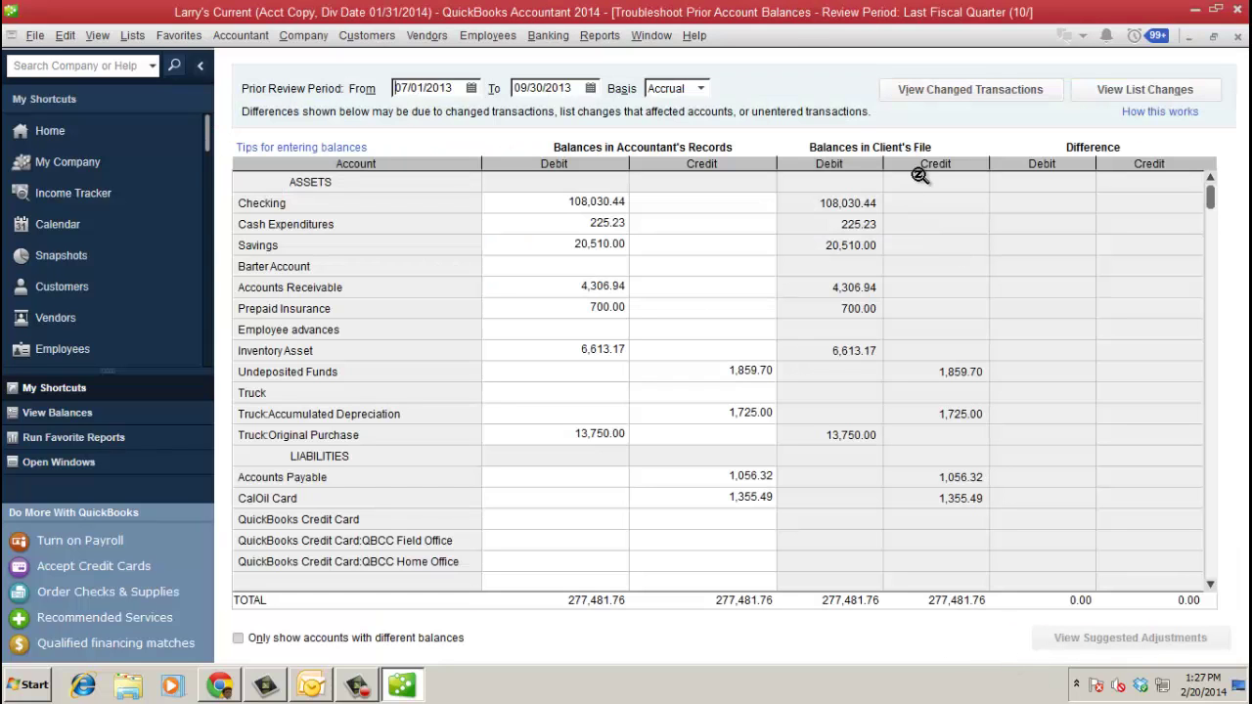
{"action": "left_click", "coordinate": [1238, 37]}
{"action": "scroll", "coordinate": [1076, 436], "scroll_direction": "down", "scroll_amount": 5}
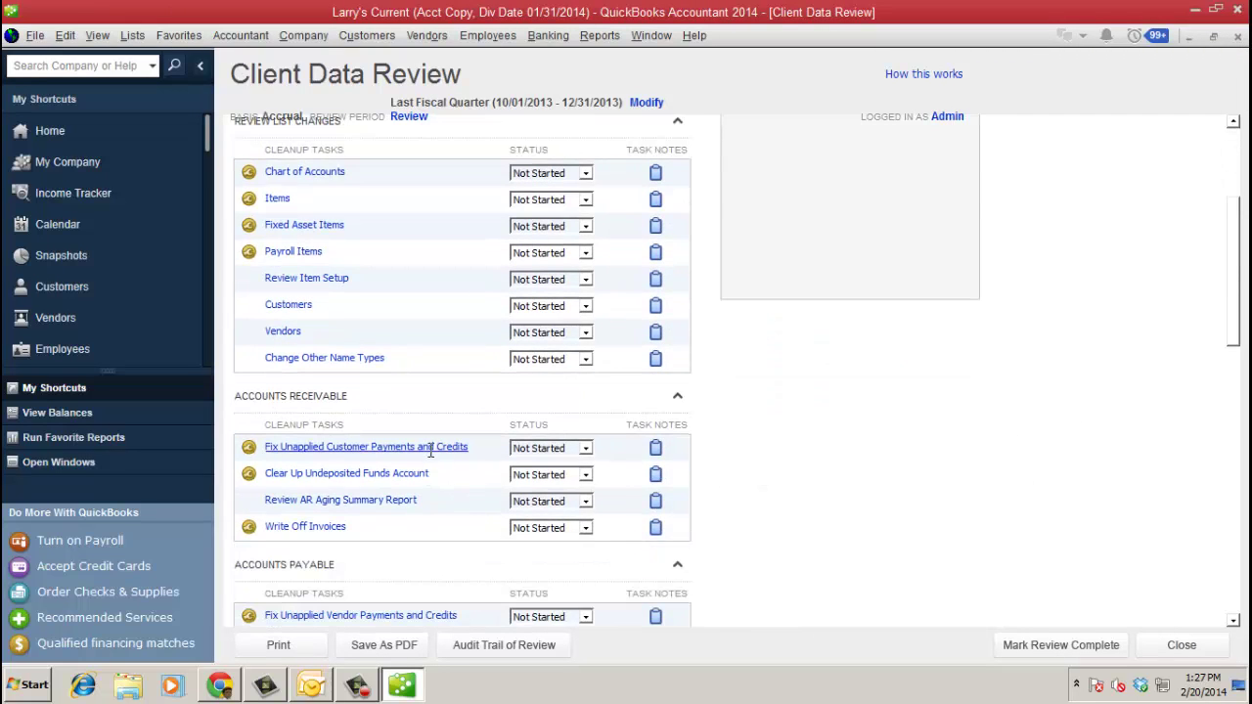
- Apply Cal Gas & Electric's 137.50 vendor credit to the 12/14/2013 bill, save, and close both windows
{"action": "left_click", "coordinate": [435, 446]}
{"action": "left_click", "coordinate": [347, 110]}
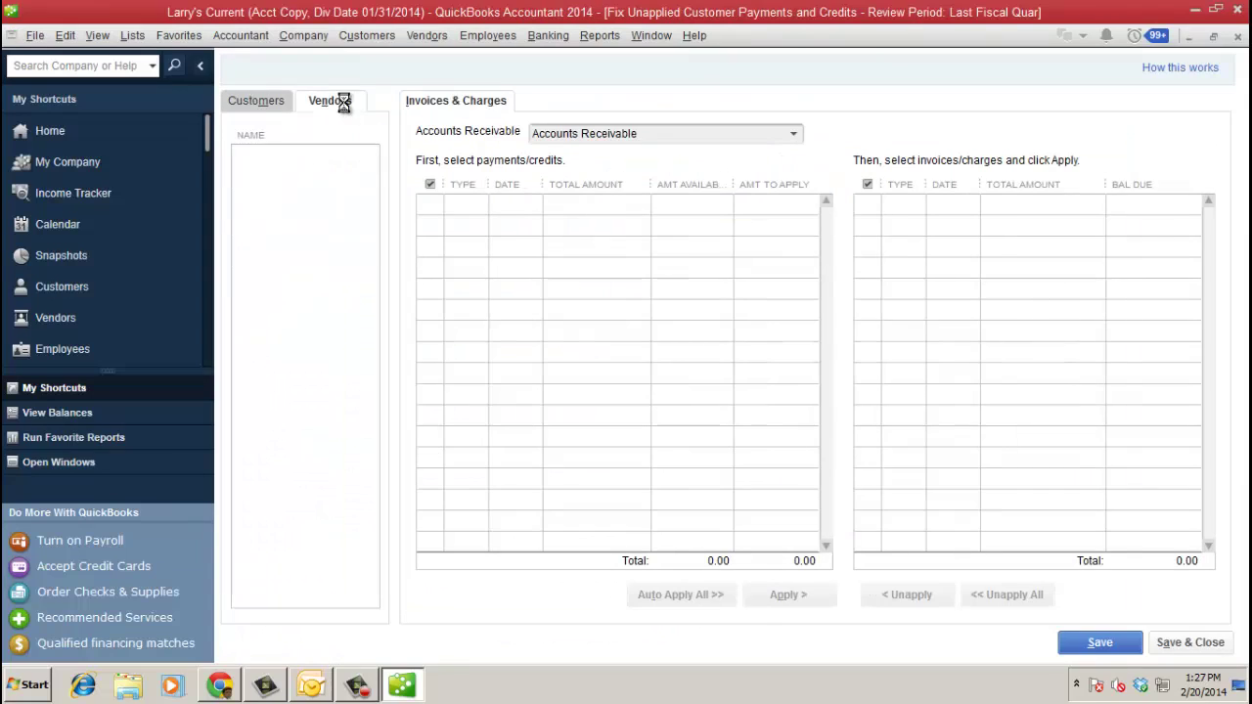
{"action": "left_click", "coordinate": [428, 204]}
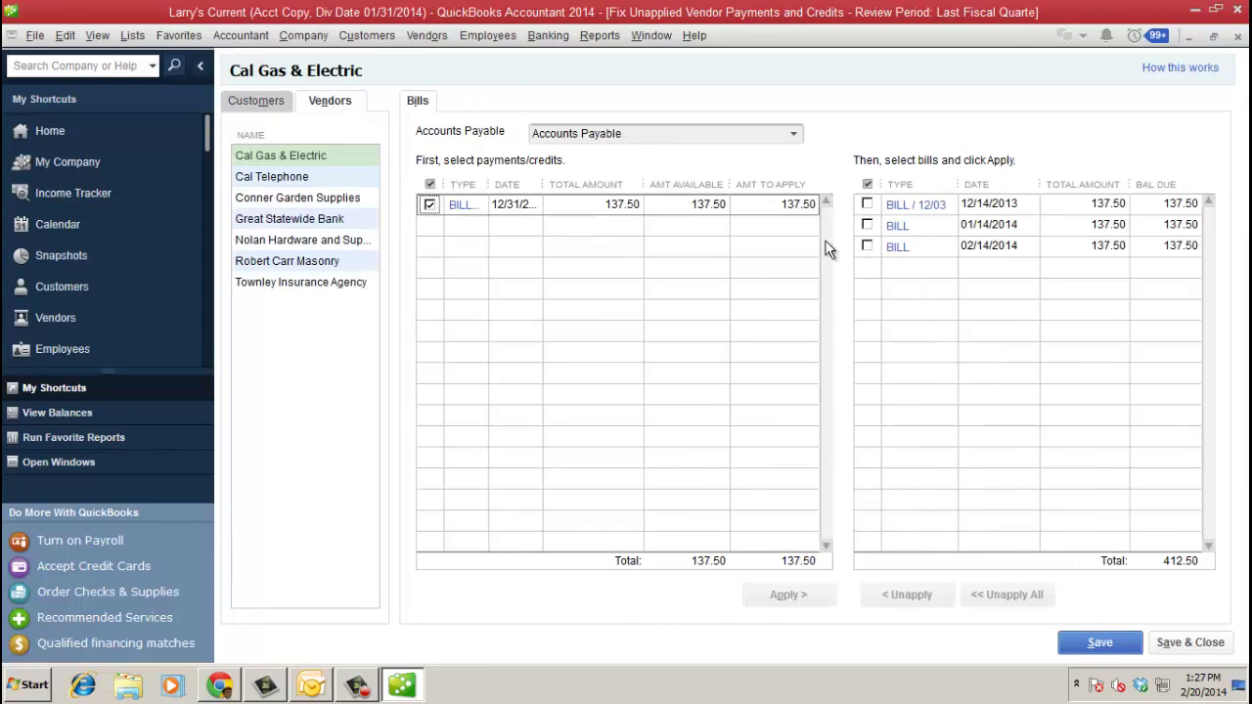
{"action": "left_click", "coordinate": [867, 204]}
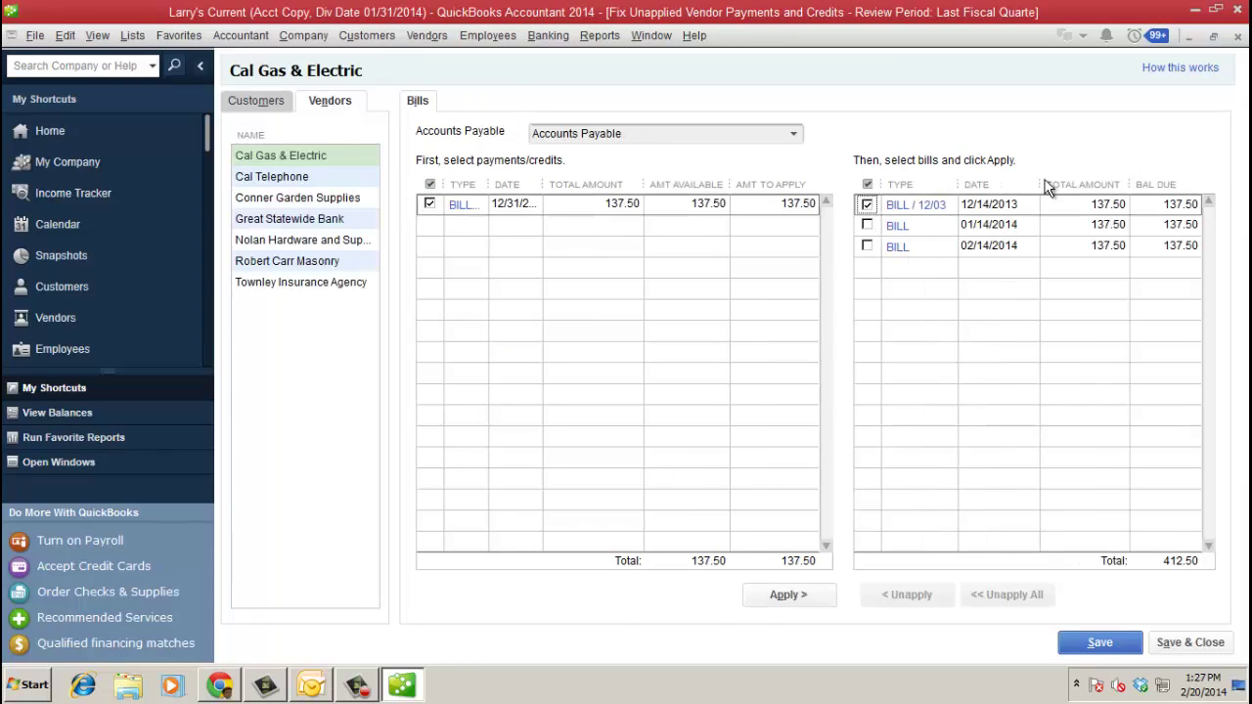
{"action": "left_click", "coordinate": [1105, 646]}
{"action": "left_click", "coordinate": [559, 247]}
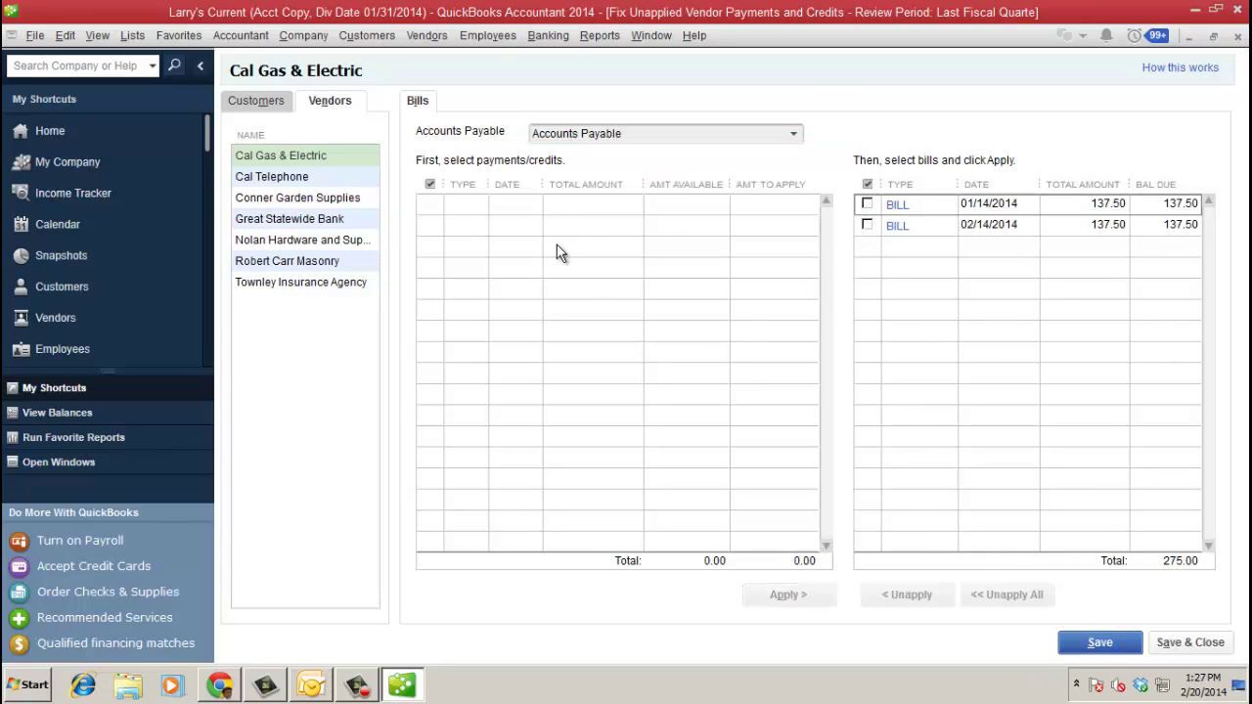
{"action": "left_click", "coordinate": [1237, 39]}
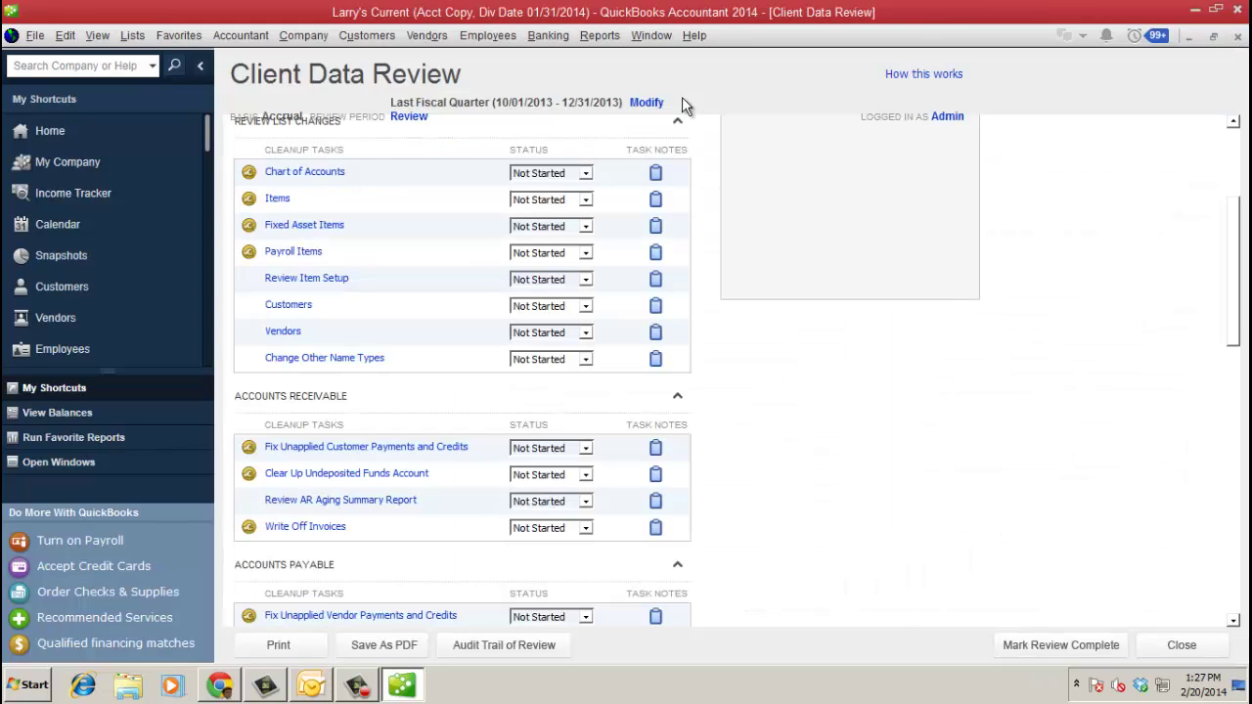
{"action": "left_click", "coordinate": [1237, 36]}
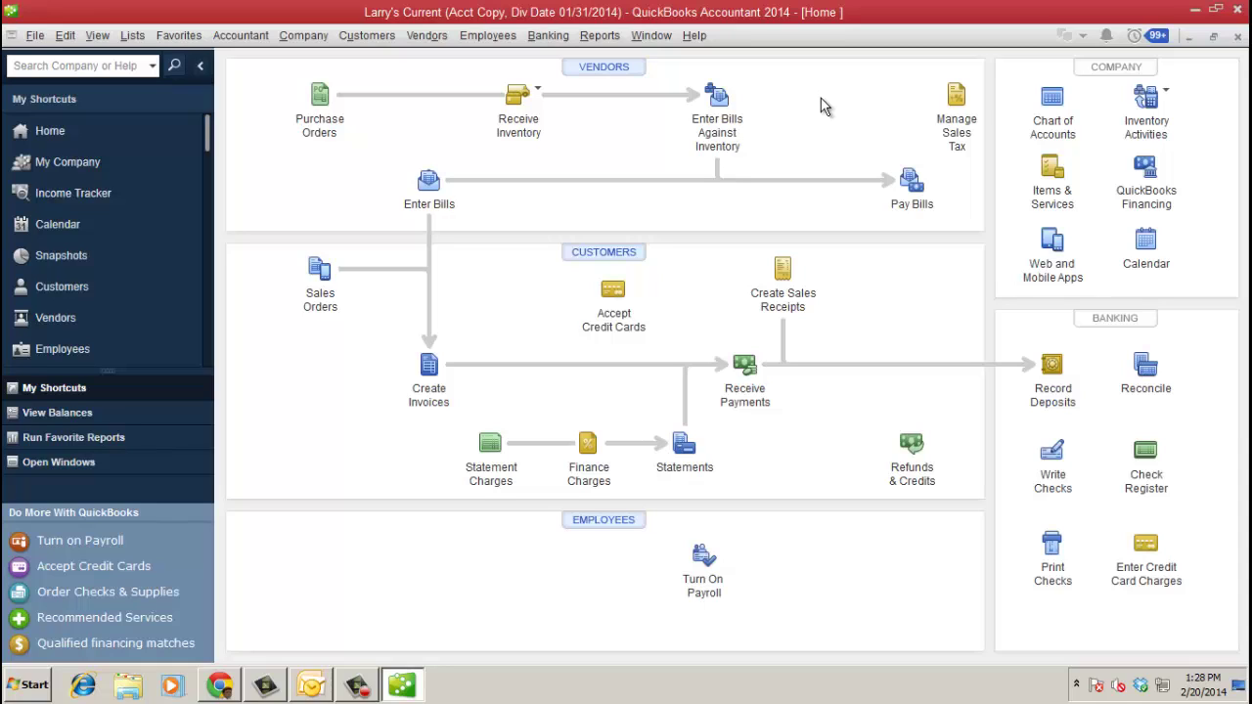
- Open Accountant's Copy > View/Export Changes for Client to list the accountant's changes
{"action": "left_click", "coordinate": [34, 36]}
{"action": "mouse_move", "coordinate": [154, 281]}
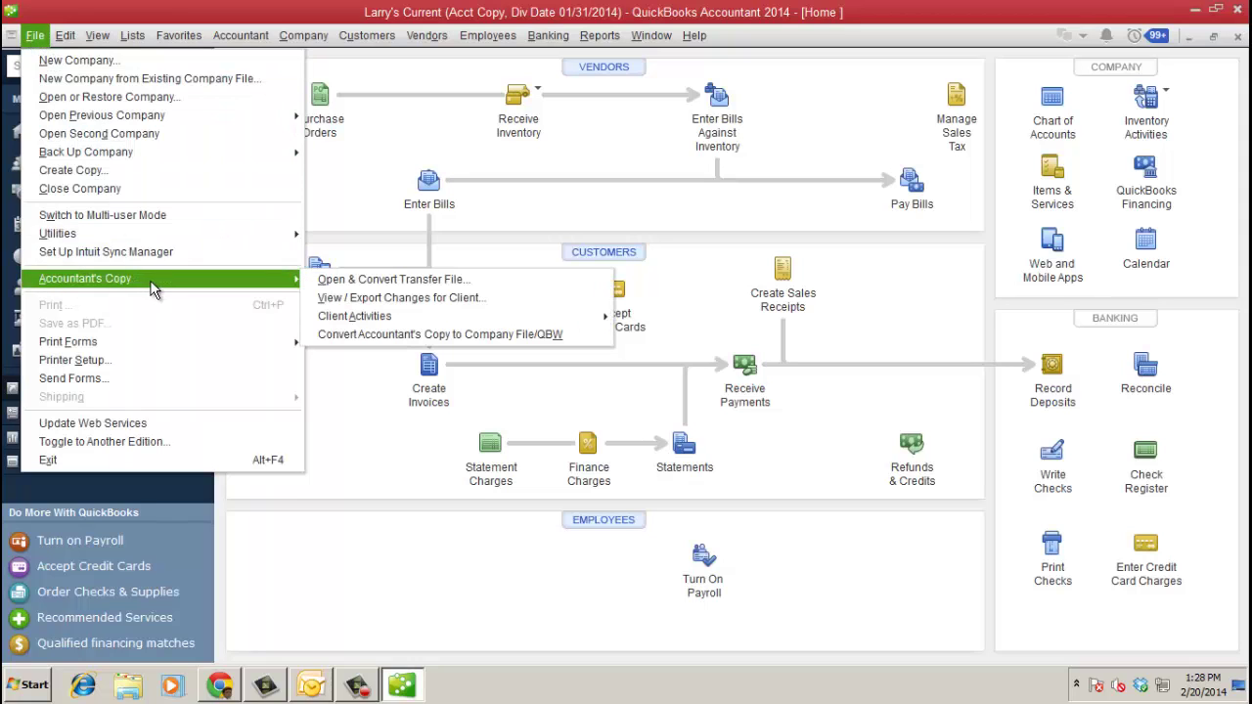
{"action": "left_click", "coordinate": [428, 301]}
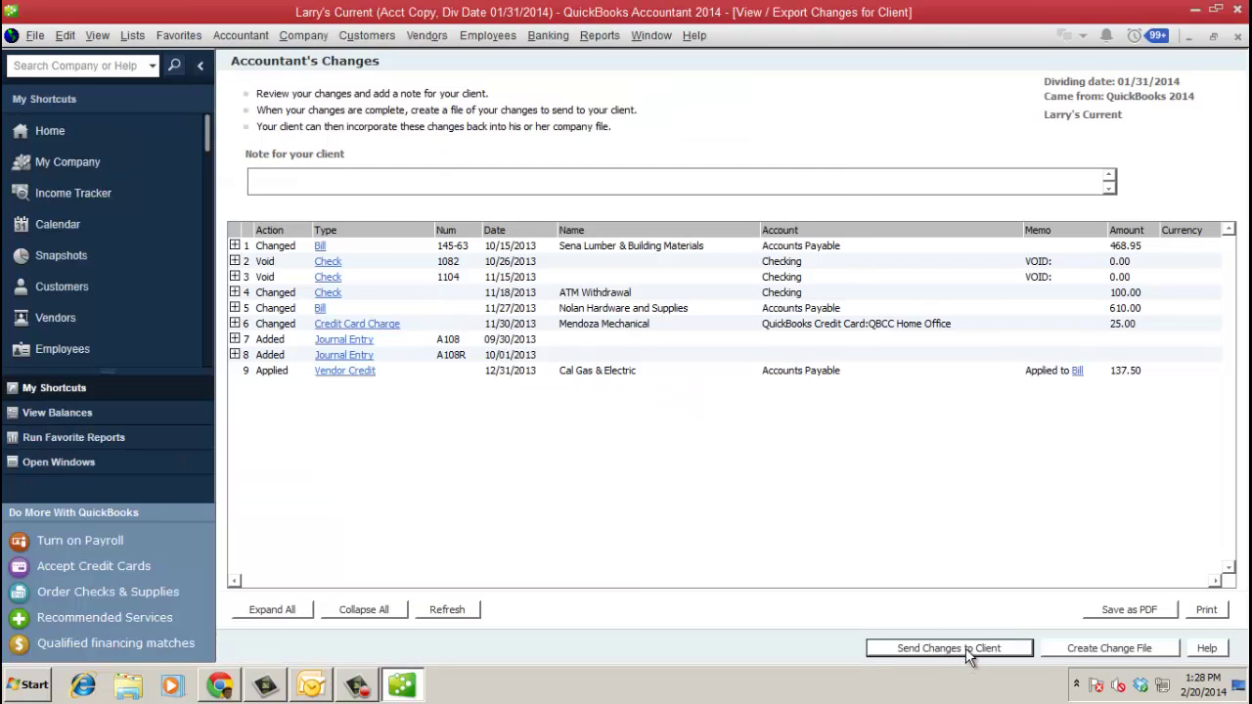
- Write a client note to look out for the email about how to import the change file
{"action": "left_click", "coordinate": [470, 182]}
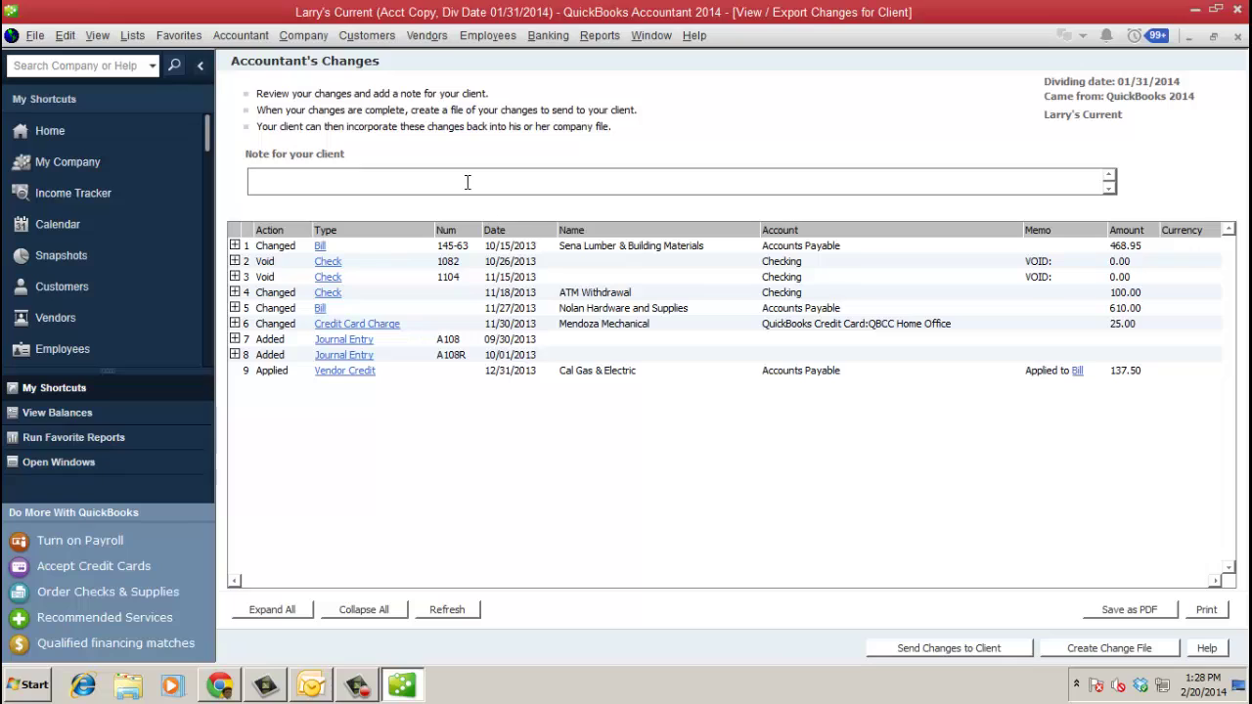
{"action": "type", "text": "Rae, look out for email about how t"}
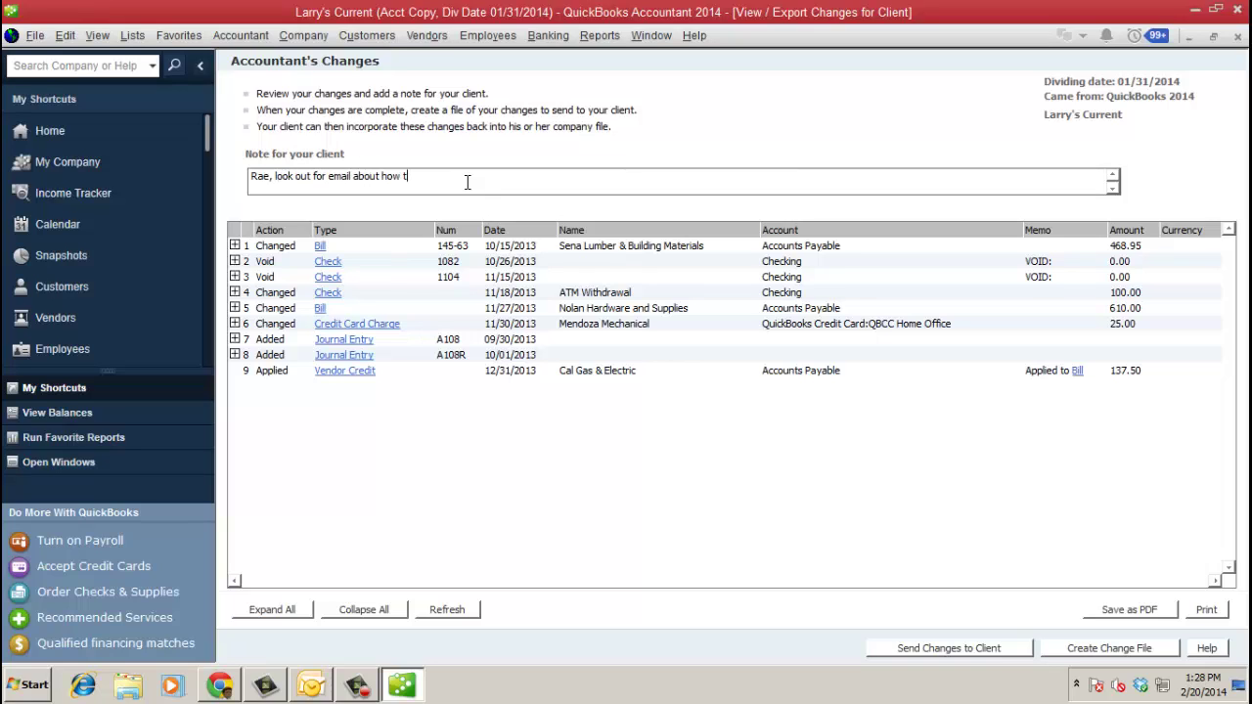
{"action": "type", "text": "o import change file"}
- Send the changes to the client with the sender's name entered, and acknowledge the upload confirmation
{"action": "left_click", "coordinate": [944, 658]}
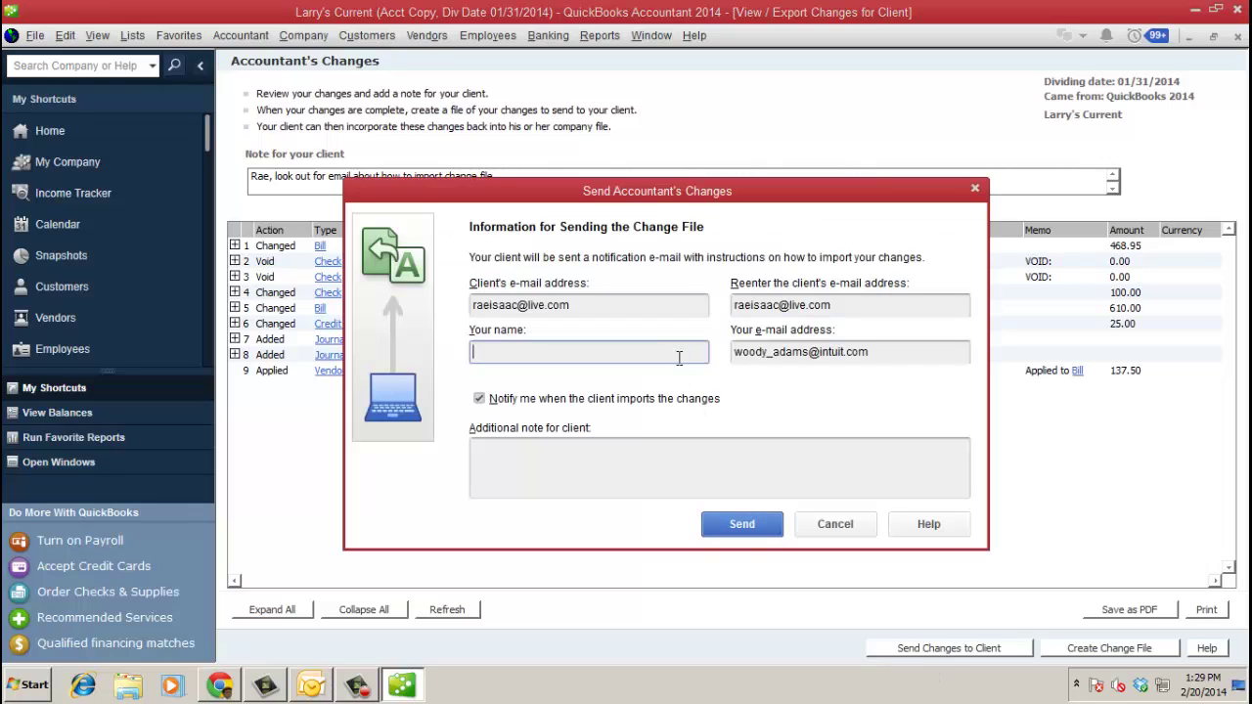
{"action": "type", "text": "Woody"}
{"action": "left_click", "coordinate": [651, 453]}
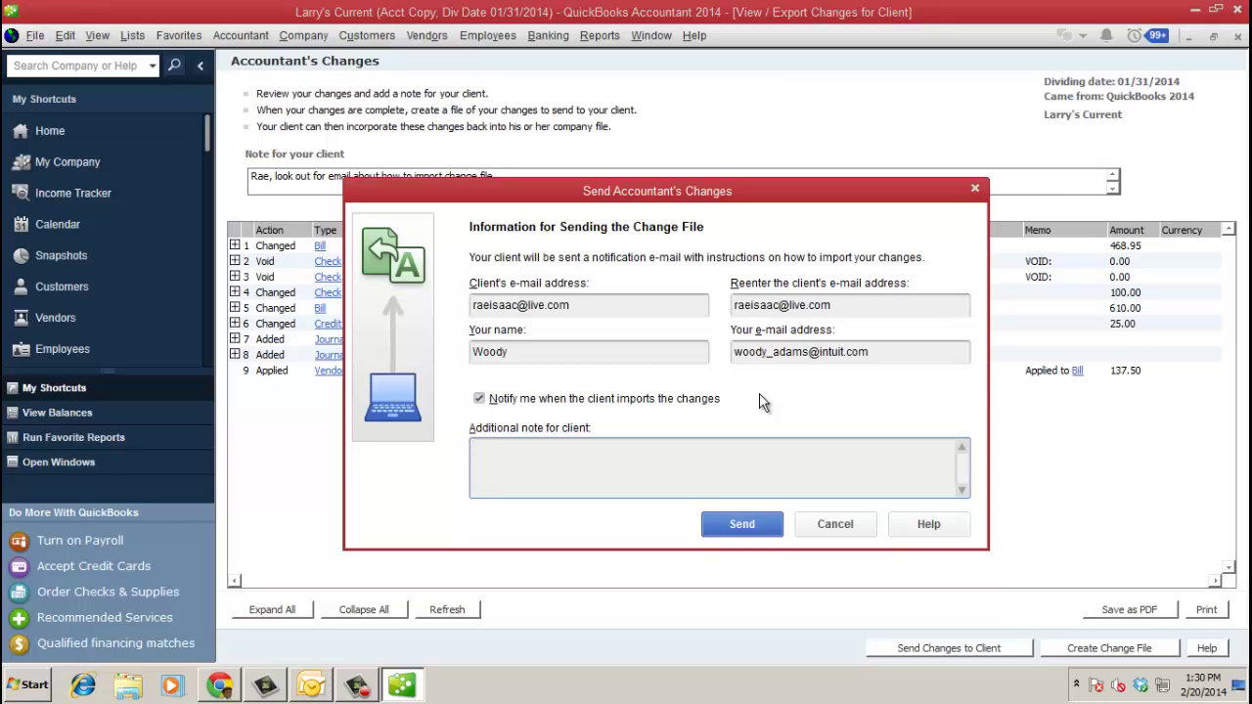
{"action": "left_click", "coordinate": [753, 529]}
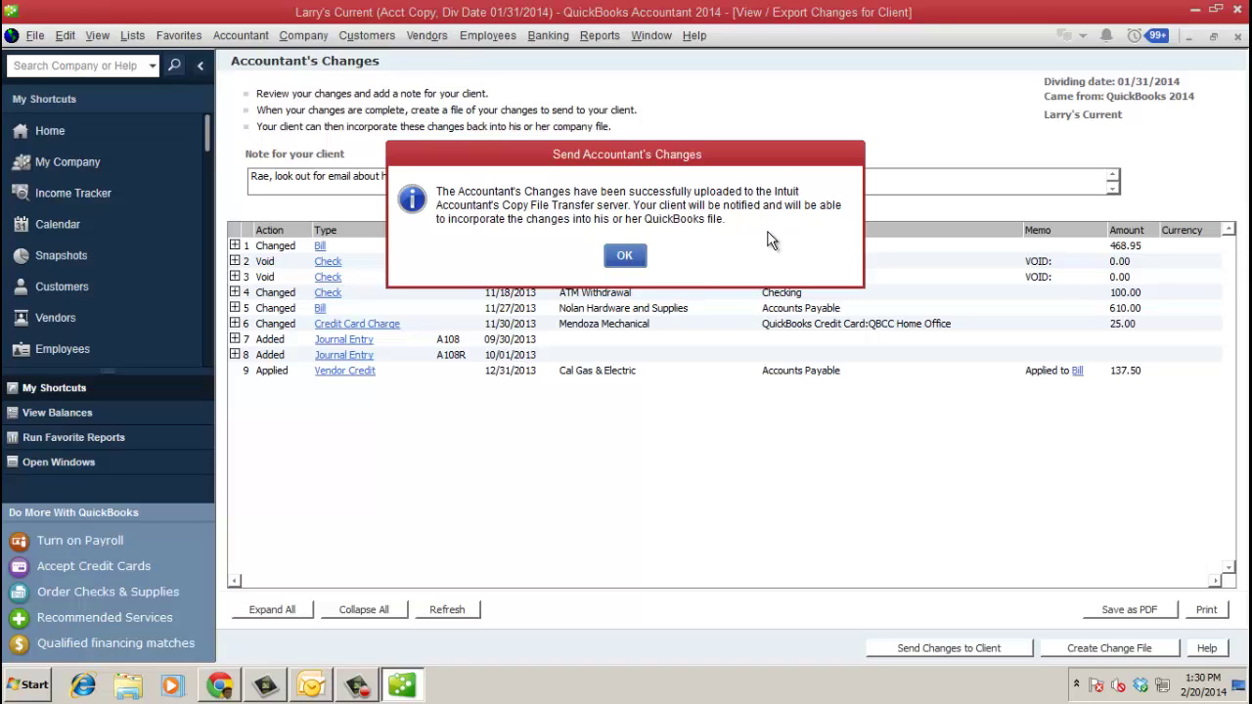
{"action": "left_click", "coordinate": [631, 254]}
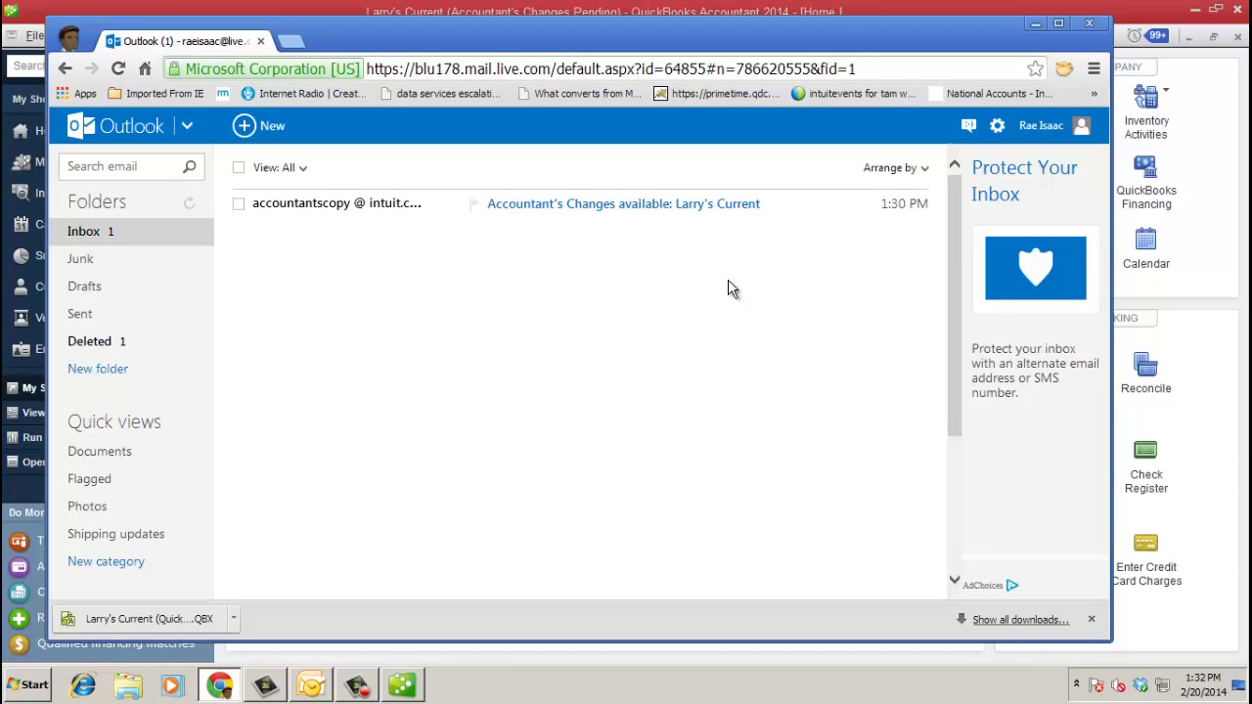
- Read Intuit's Accountant's Changes email for Larry's Current, down to its web import steps
{"action": "left_click", "coordinate": [594, 205]}
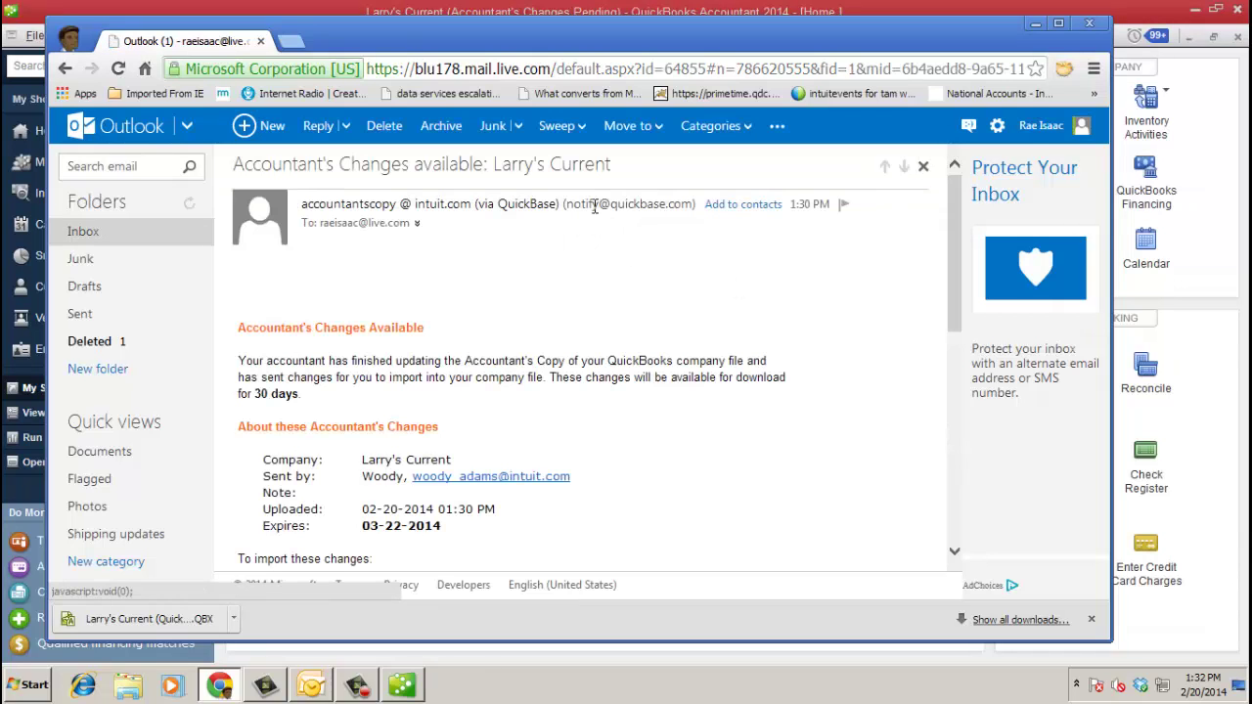
{"action": "scroll", "coordinate": [666, 418], "scroll_direction": "down", "scroll_amount": 1}
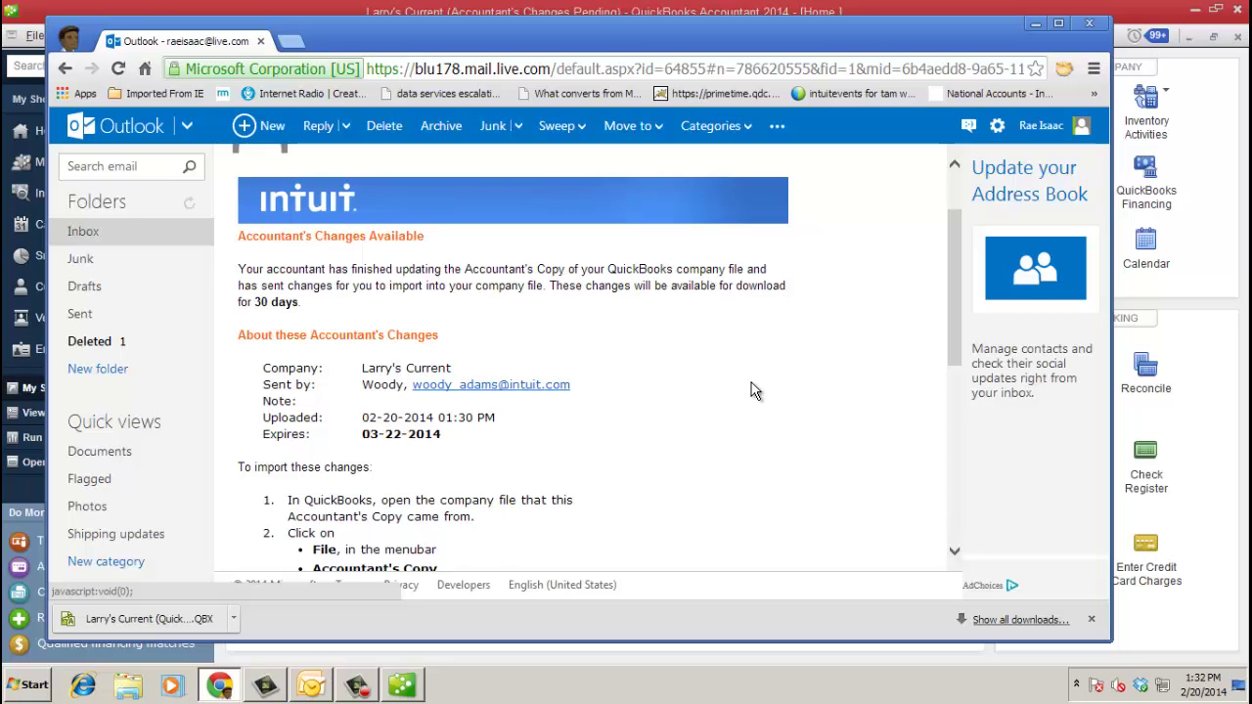
{"action": "scroll", "coordinate": [755, 390], "scroll_direction": "down", "scroll_amount": 1}
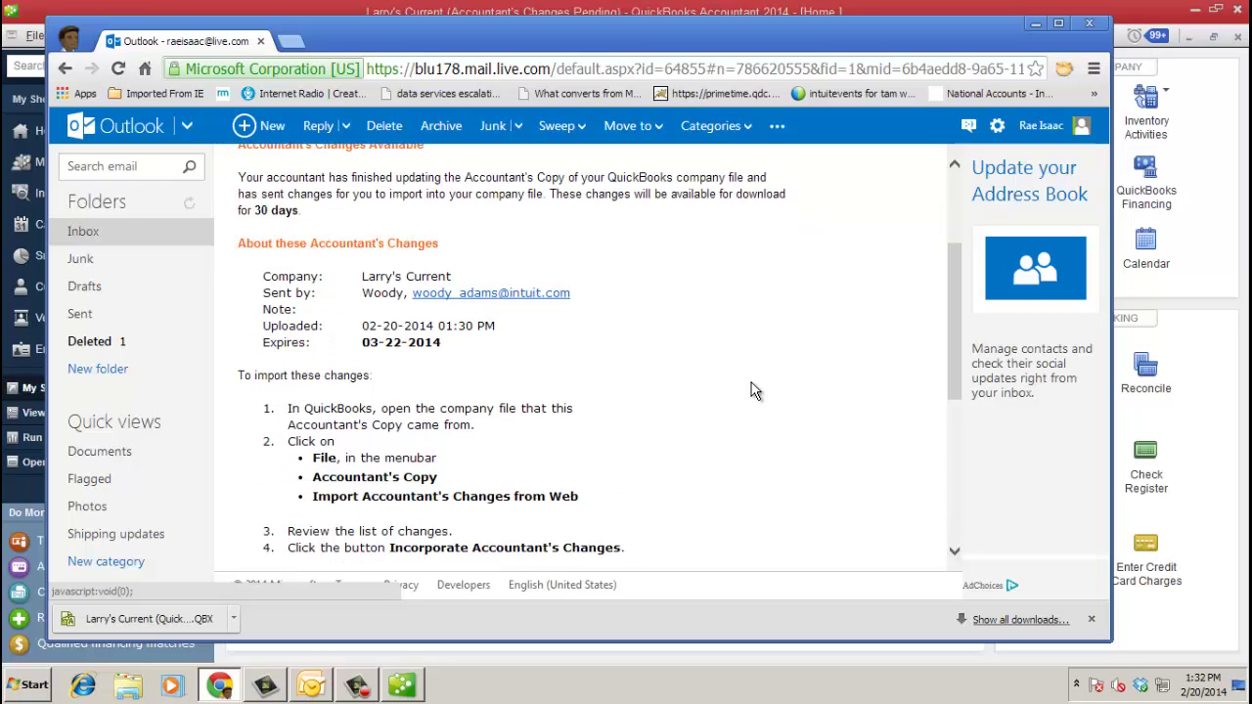
{"action": "scroll", "coordinate": [754, 390], "scroll_direction": "down", "scroll_amount": 1}
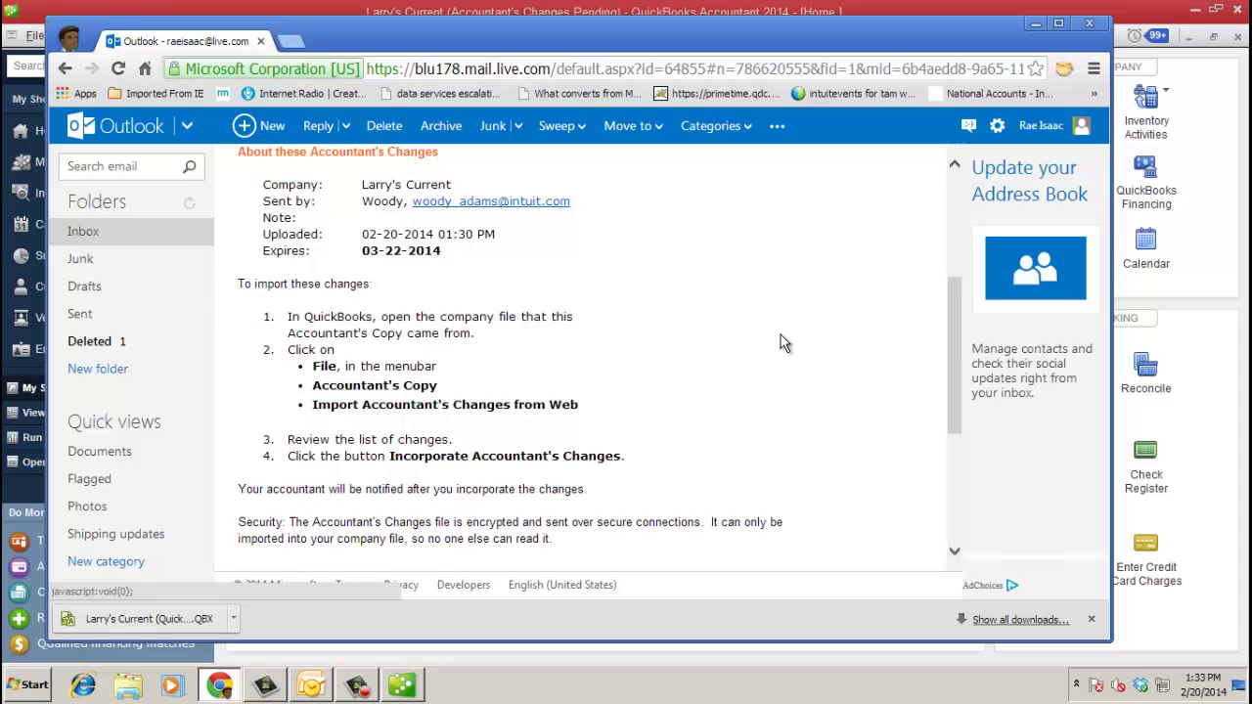
- In QuickBooks, import the accountant's changes via Accountant's Copy > Import Accountant's Changes from Web
{"action": "left_click", "coordinate": [1035, 24]}
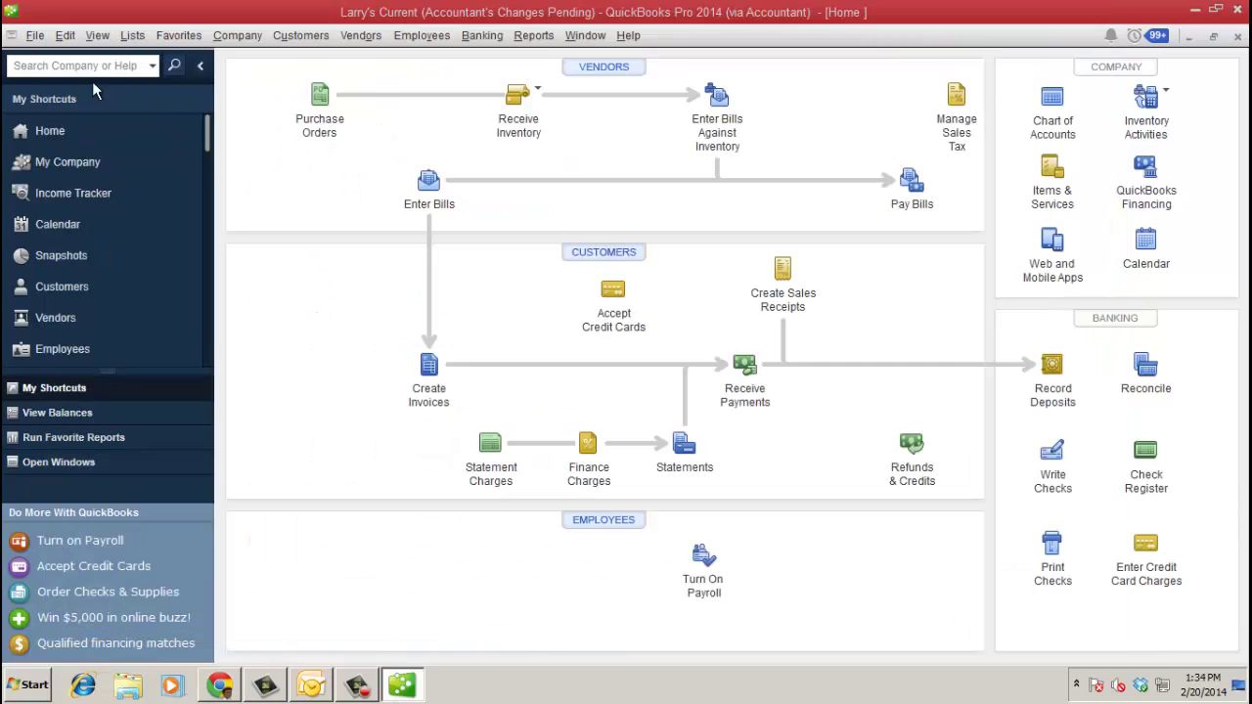
{"action": "left_click", "coordinate": [35, 36]}
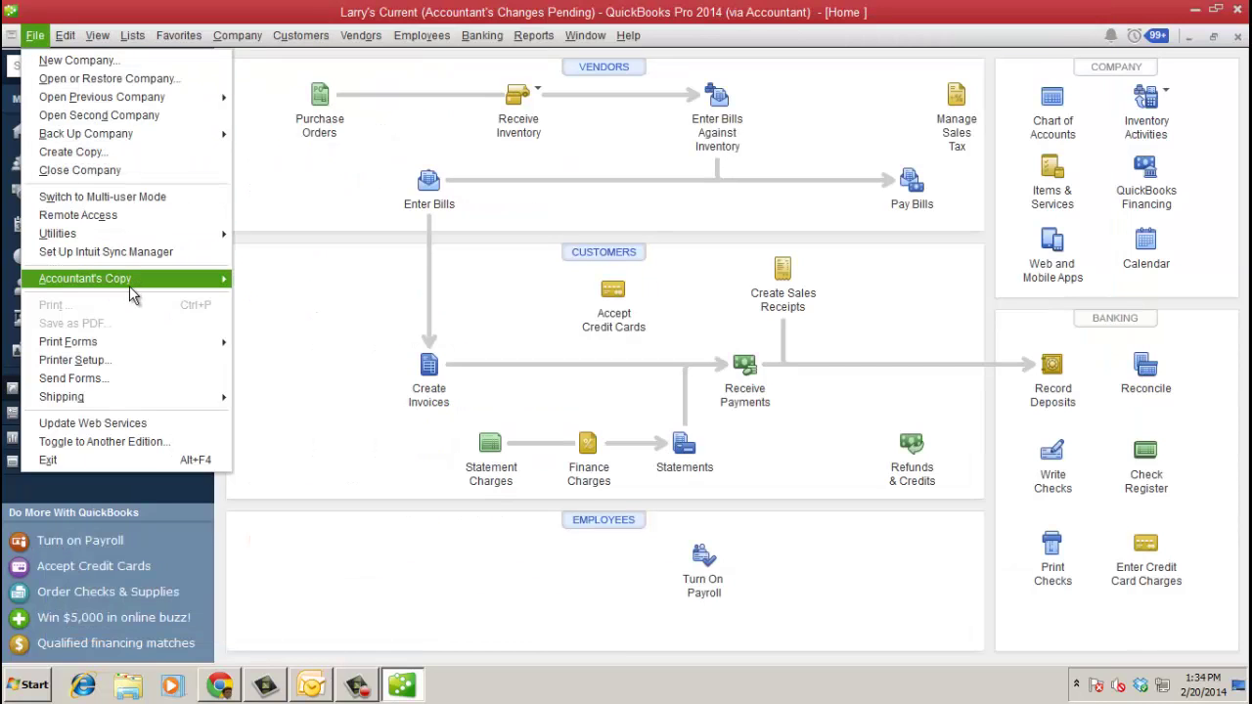
{"action": "mouse_move", "coordinate": [131, 285]}
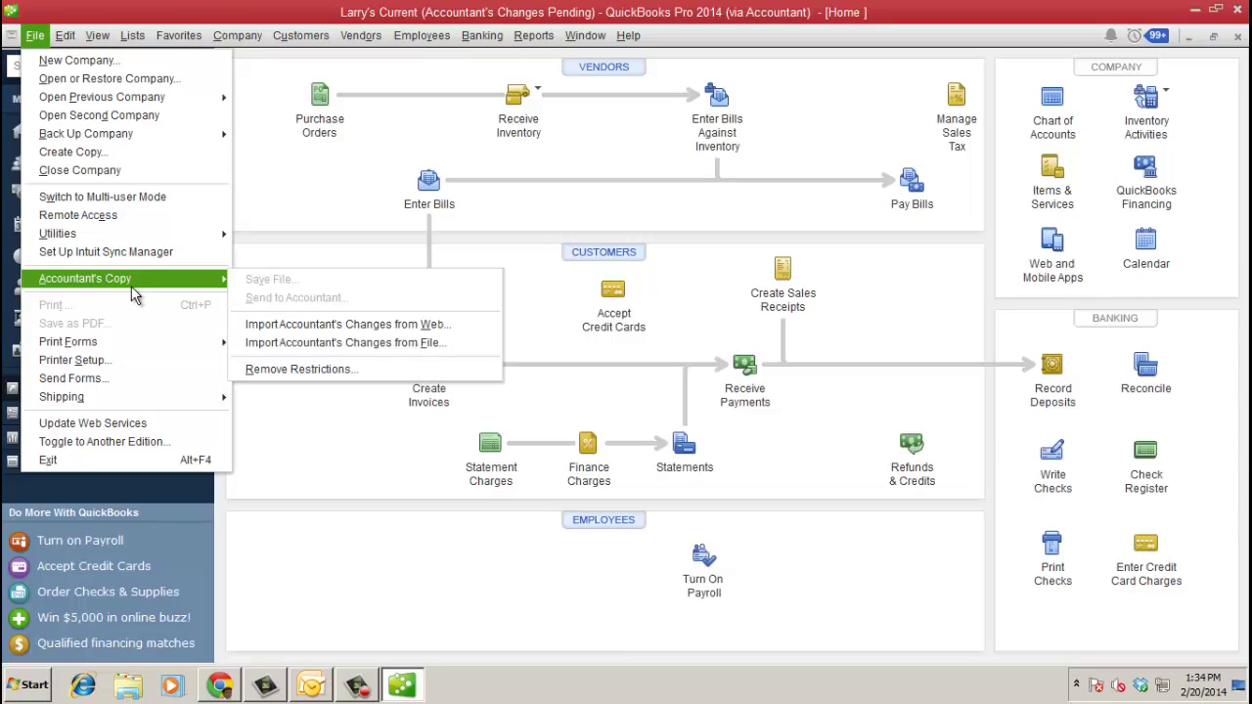
{"action": "left_click", "coordinate": [398, 328]}
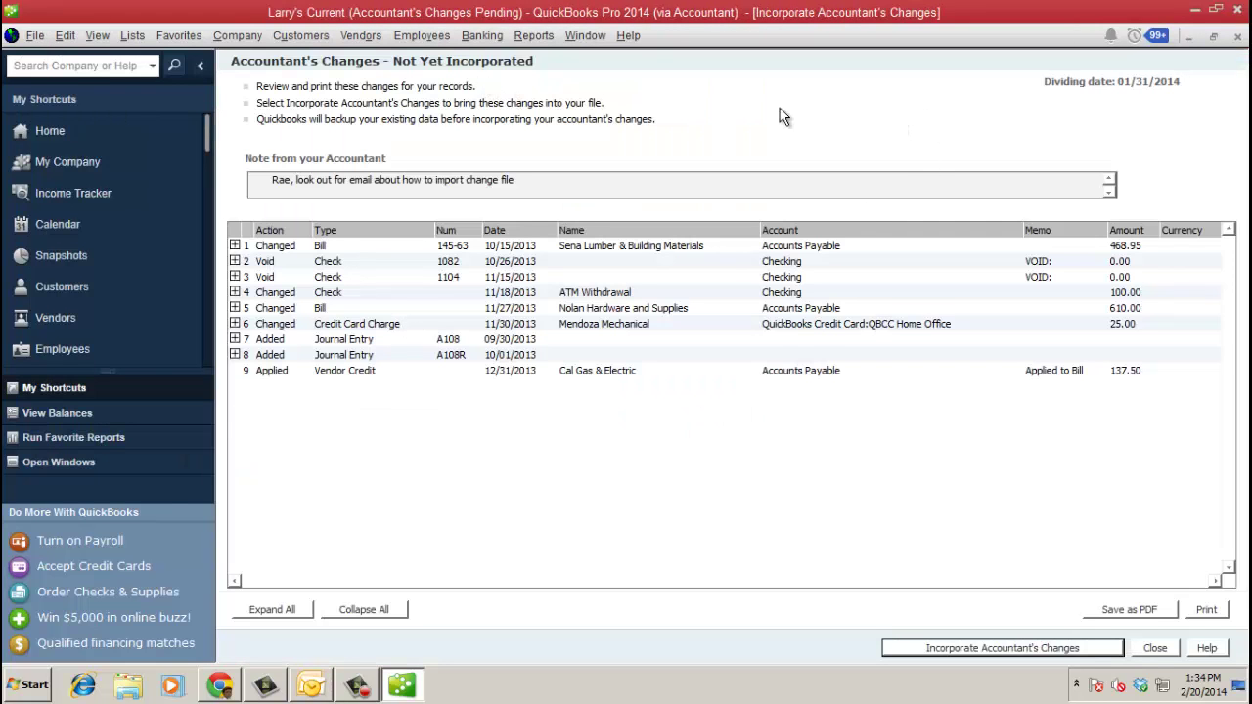
- Expand and collapse the Sena Lumber bill's detail lines, then start incorporating the changes
{"action": "left_click", "coordinate": [235, 245]}
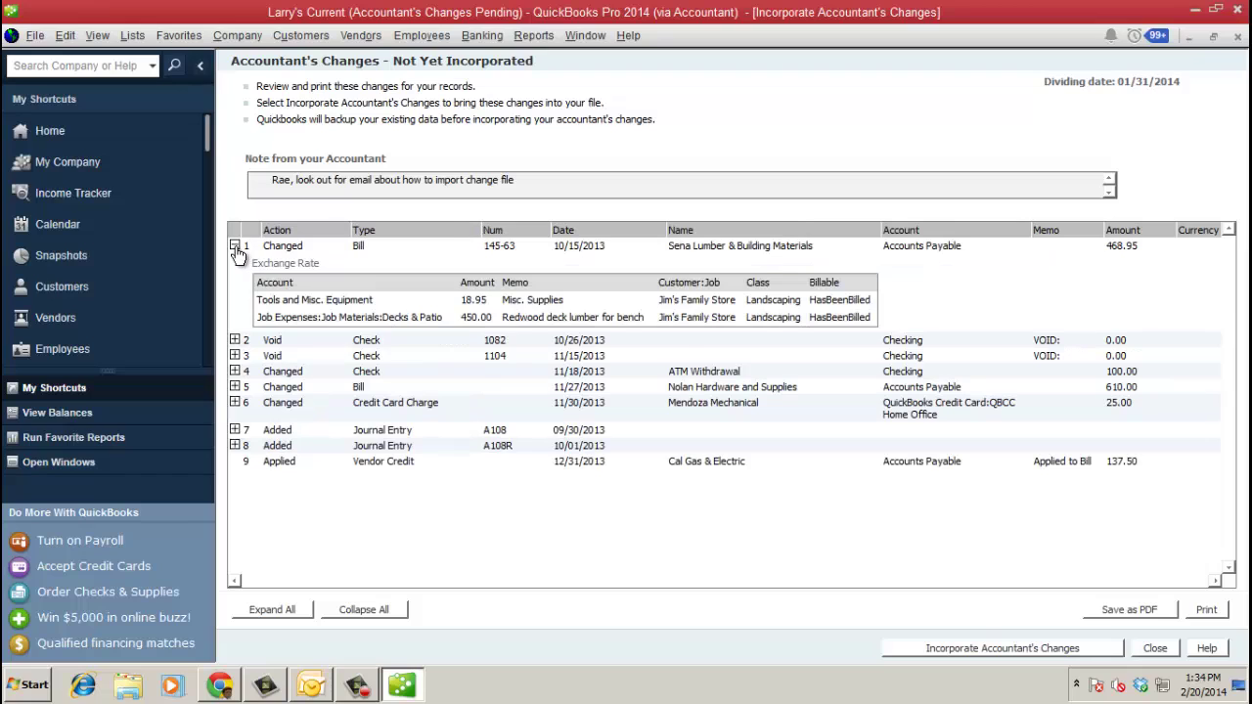
{"action": "left_click", "coordinate": [234, 245]}
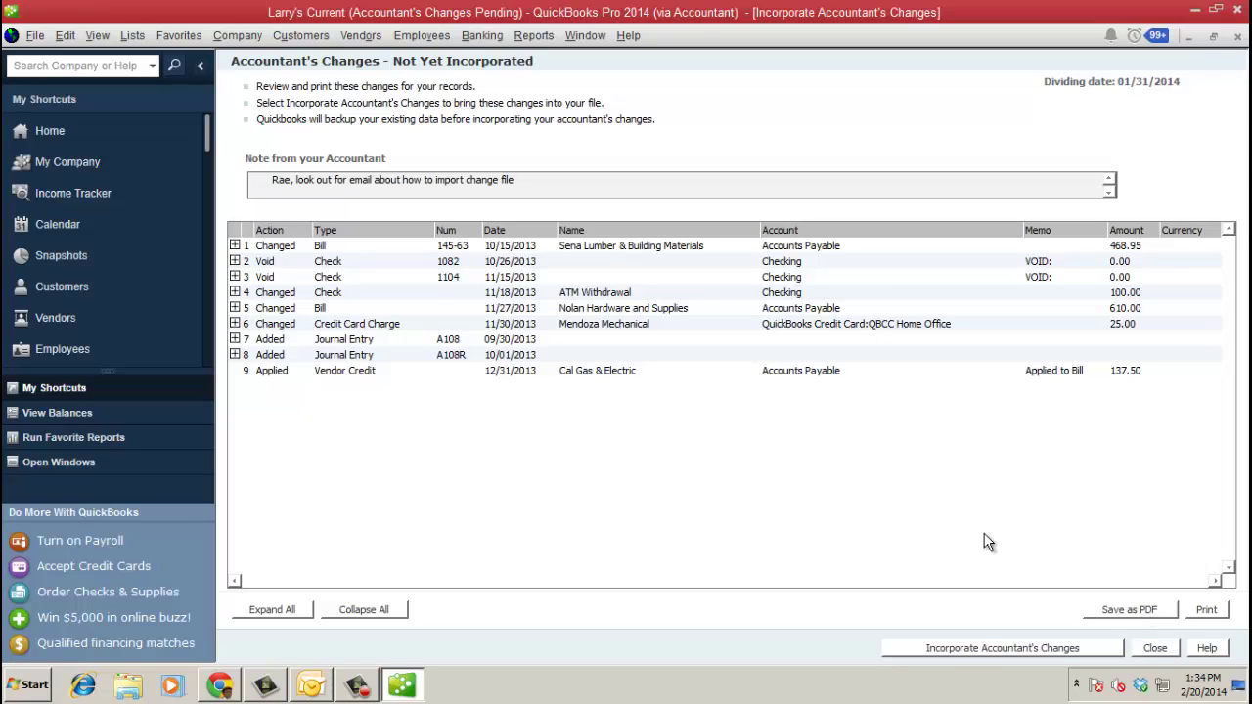
{"action": "left_click", "coordinate": [978, 649]}
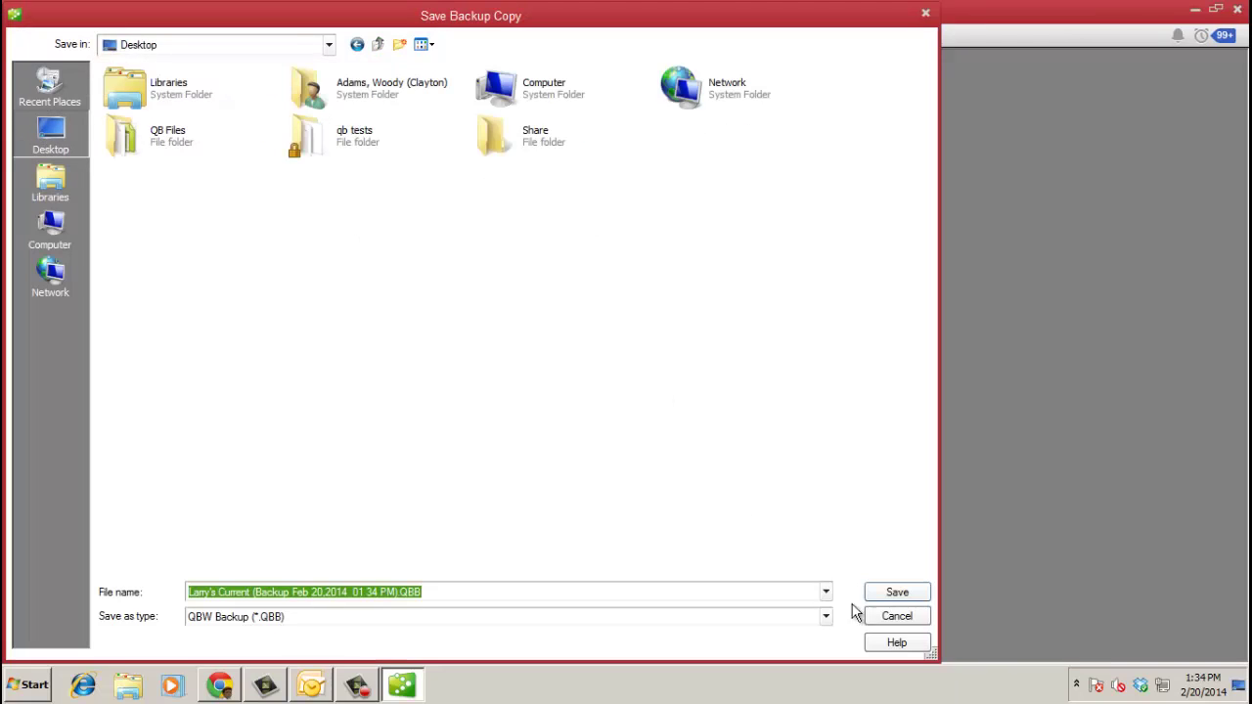
- Save the backup copy to the Desktop and let the accountant's changes incorporate
{"action": "left_click", "coordinate": [898, 593]}
{"action": "left_click", "coordinate": [683, 285]}
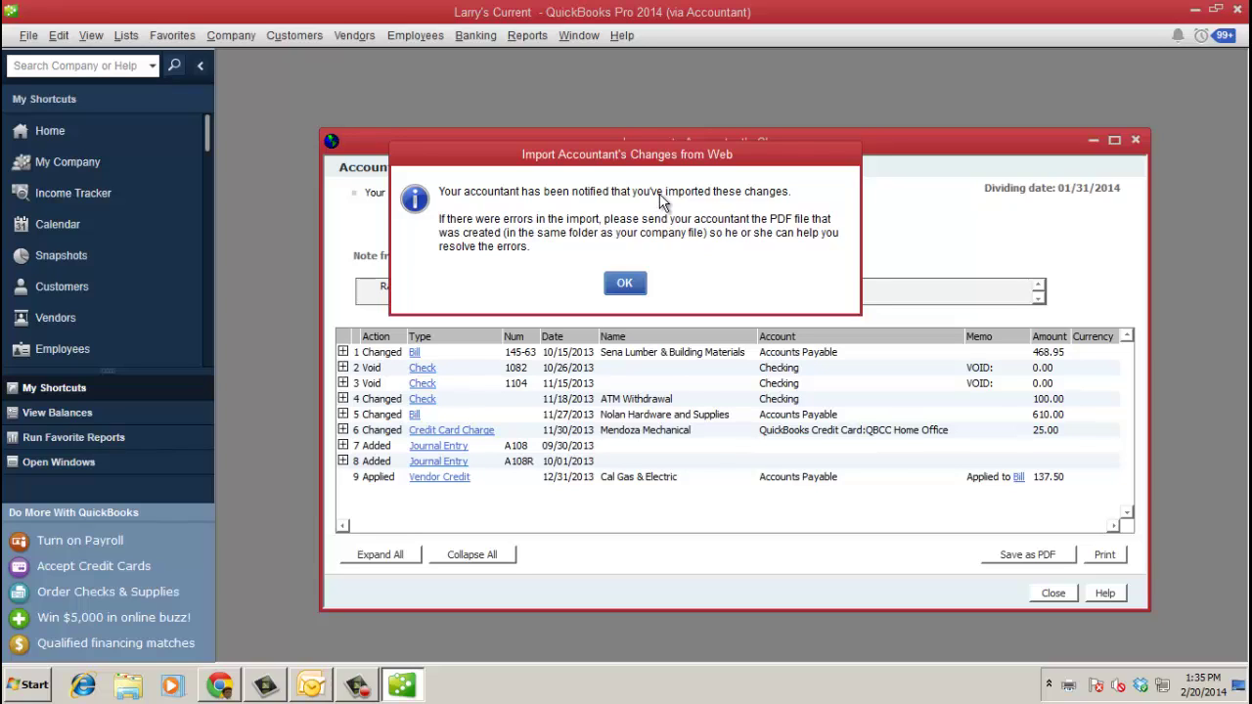
- Dismiss the import message, close the incorporated changes list, and decline updating the closing date
{"action": "left_click", "coordinate": [626, 285]}
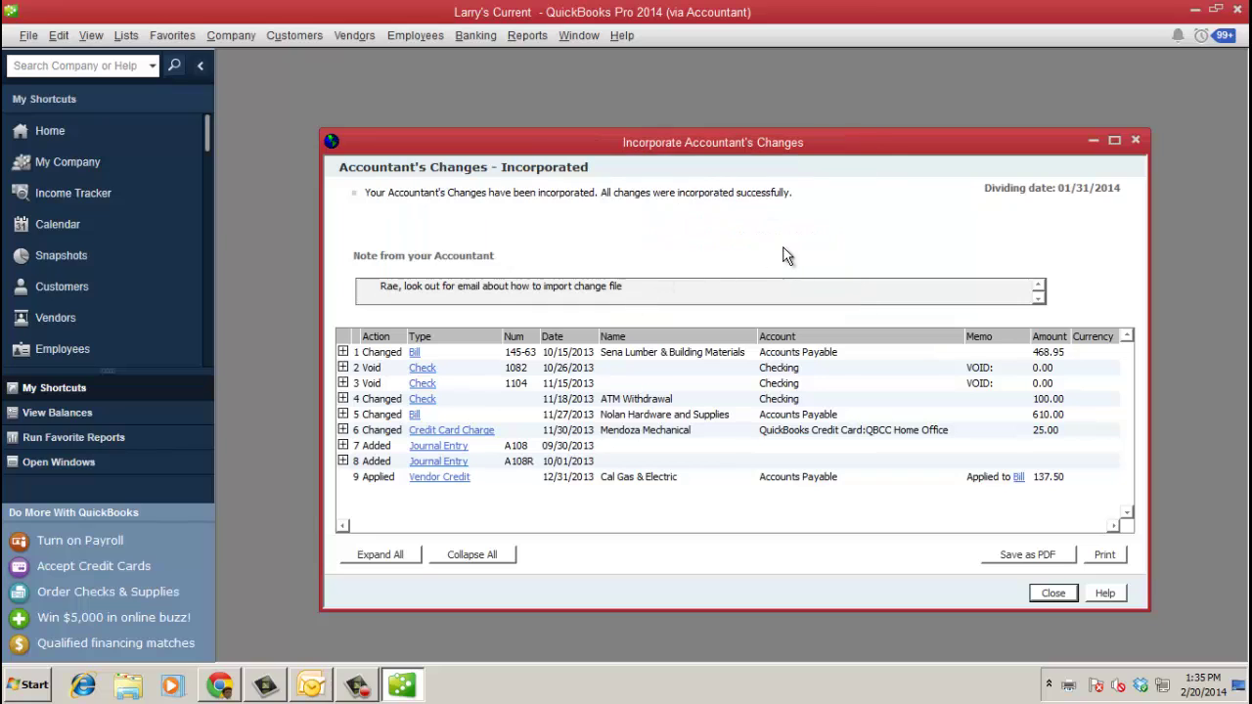
{"action": "left_click", "coordinate": [1055, 592]}
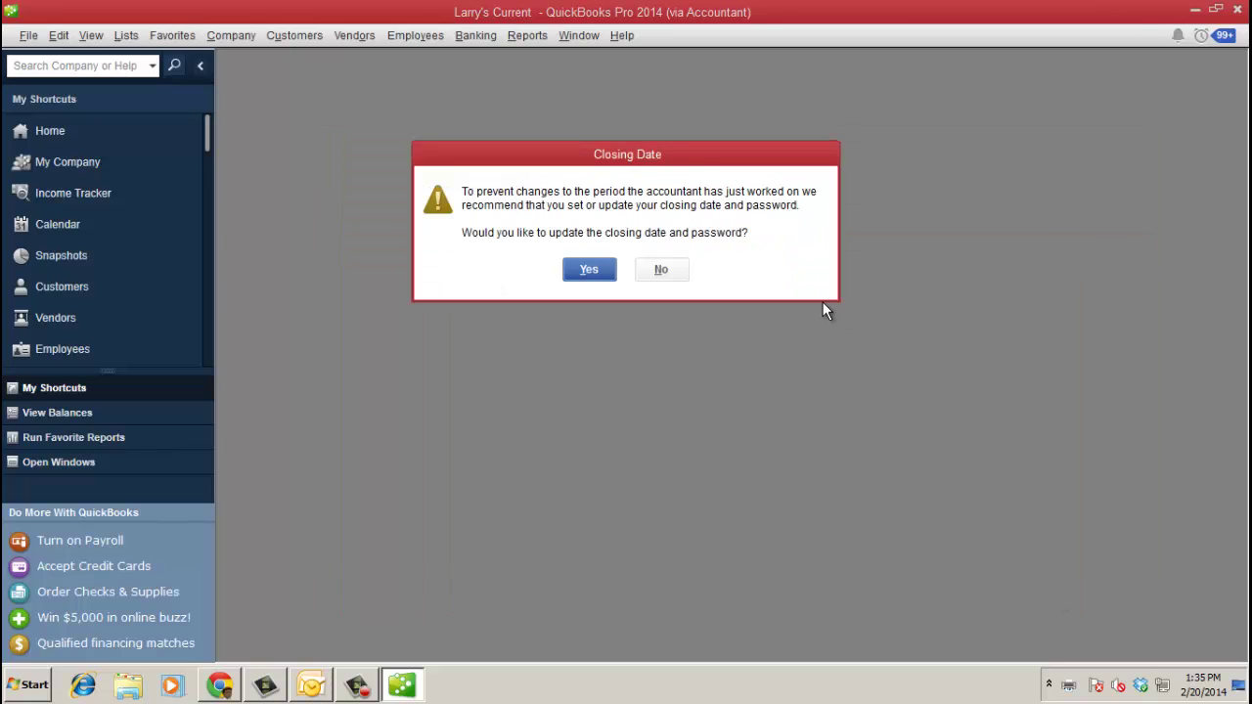
{"action": "left_click", "coordinate": [644, 277]}
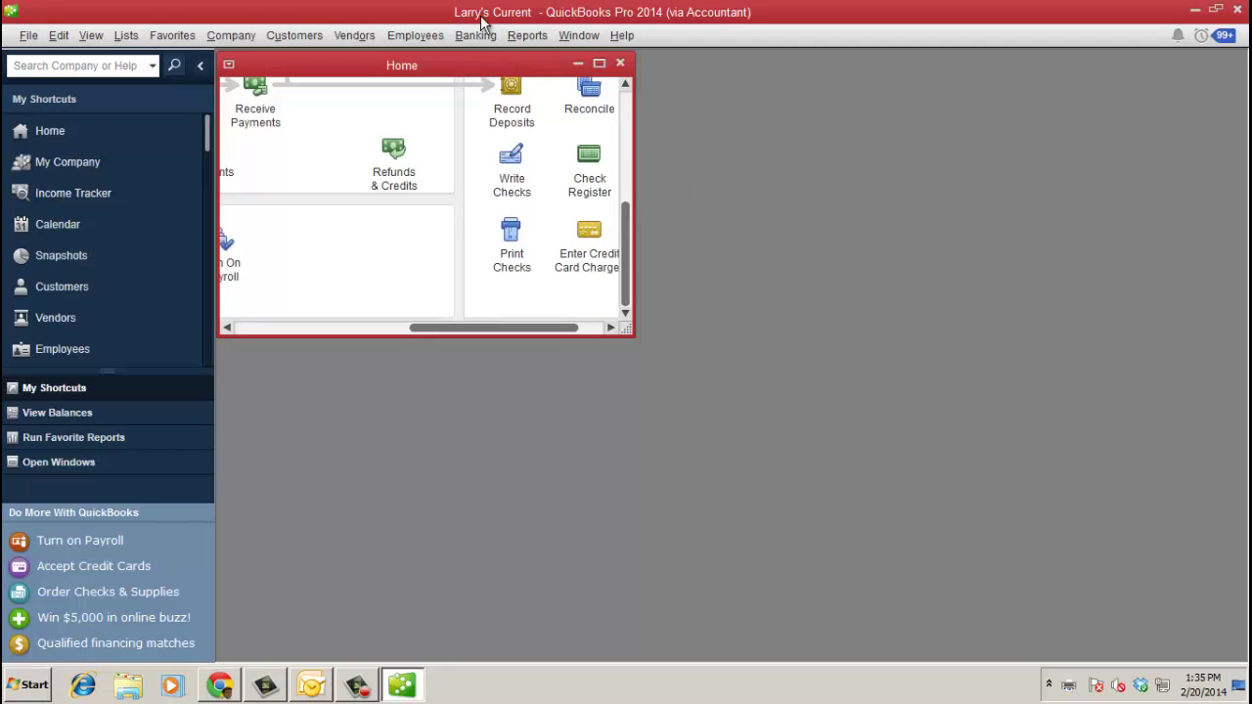